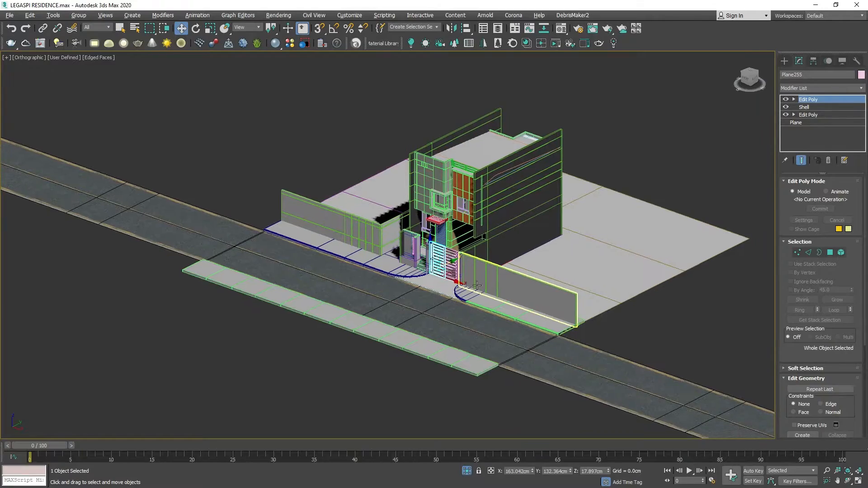
Examine the hinge-side corner and pivot of the left carport gate leaf.
scroll(388, 271, "up", 5)
key("ctrl+r")
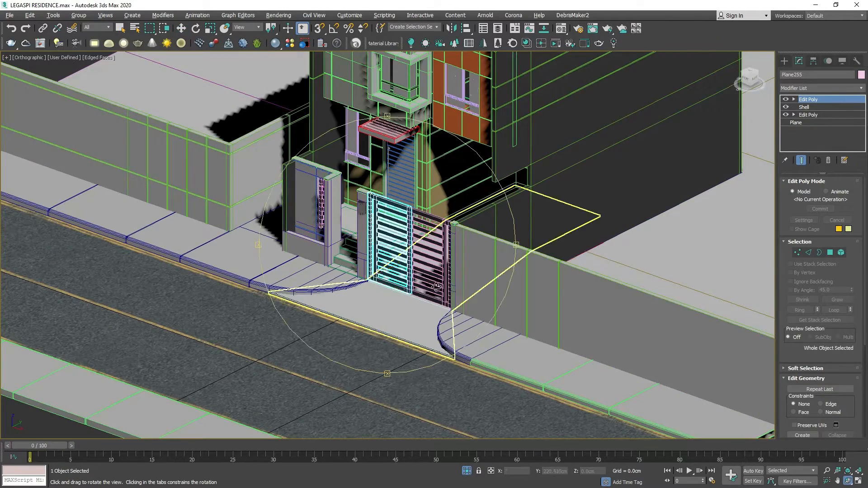
left_click_drag(407, 312, 431, 296)
scroll(412, 287, "up", 6)
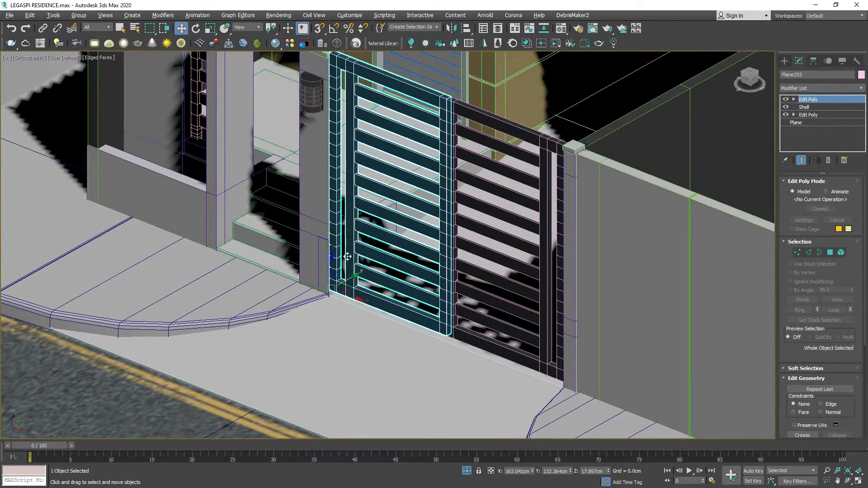
middle_click_drag(348, 276, 426, 292)
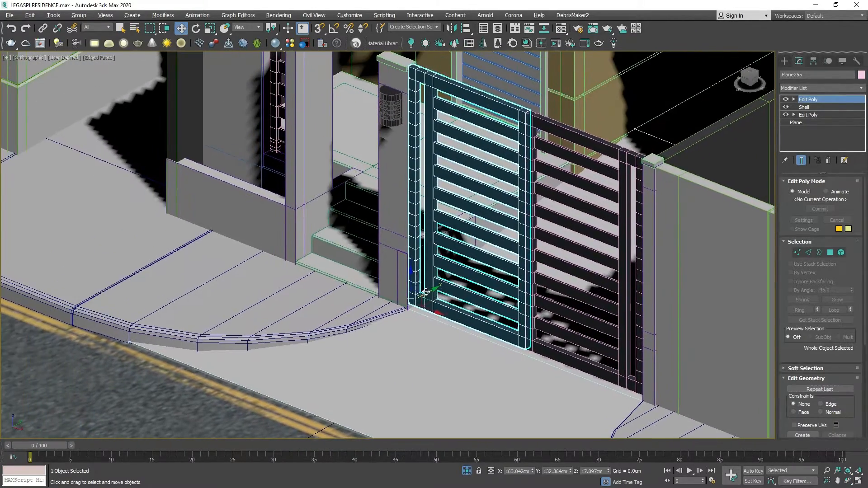
middle_click_drag(429, 261, 428, 279)
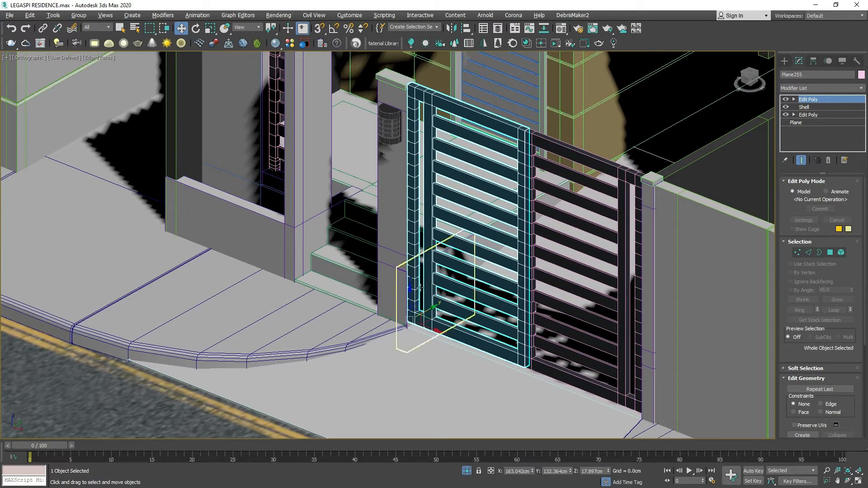
Test how the left gate leaf swings by rotating it about its hinge-corner pivot, and return to the Move tool.
left_click(196, 28)
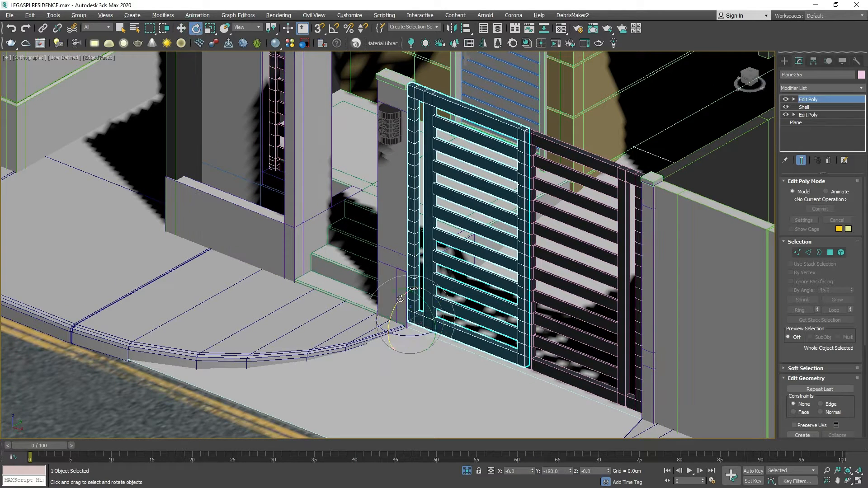
mouse_move(425, 334)
left_mouse_down()
mouse_move(409, 338)
mouse_move(422, 330)
left_mouse_up()
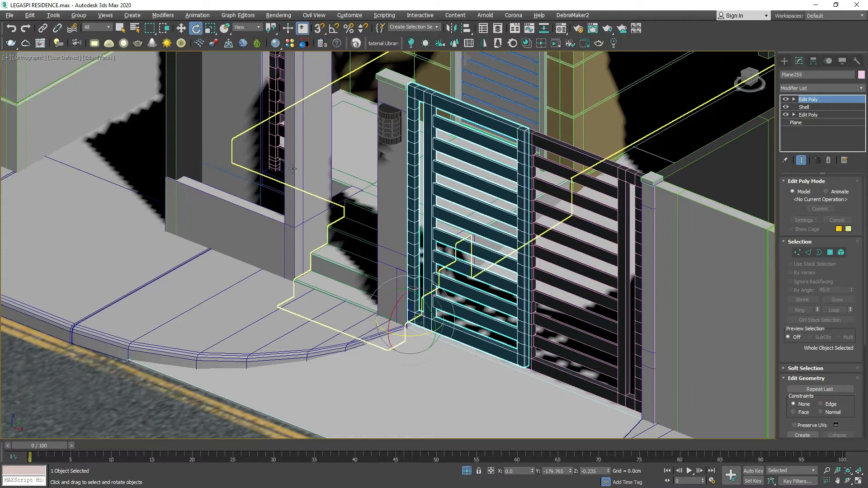
left_click(181, 28)
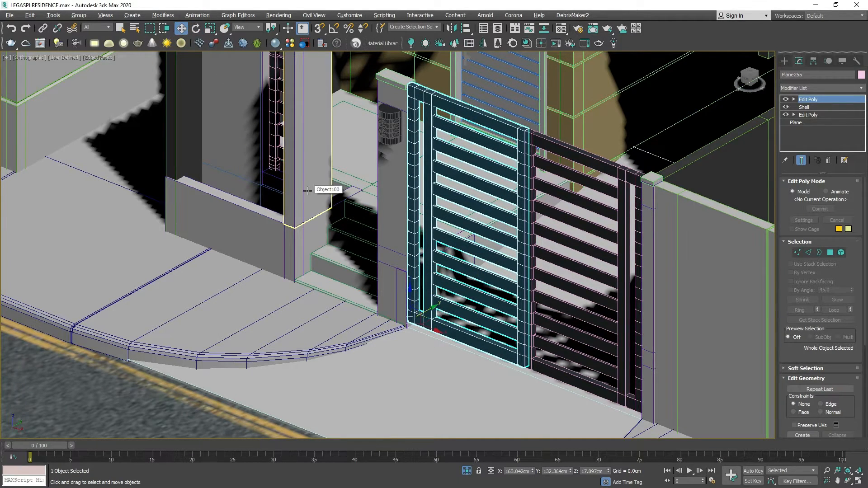
middle_click_drag(307, 191, 408, 188)
scroll(384, 223, "down", 4)
scroll(384, 223, "up", 4)
middle_click_drag(439, 249, 398, 247)
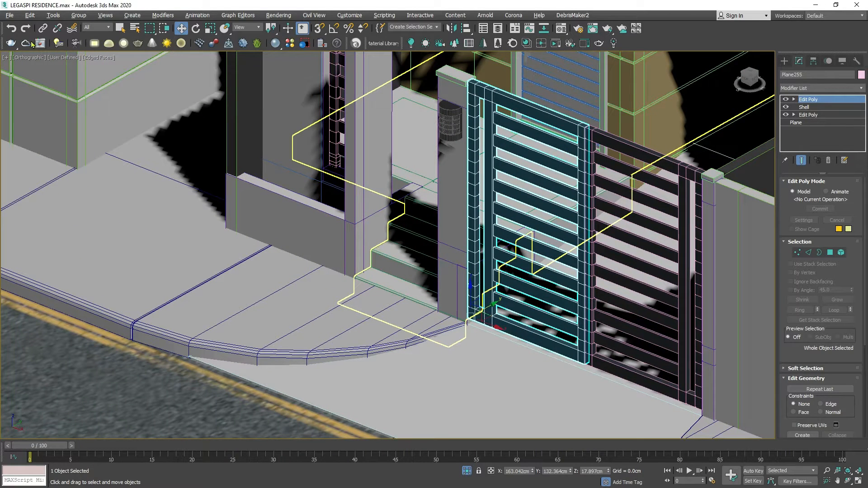
left_click(9, 15)
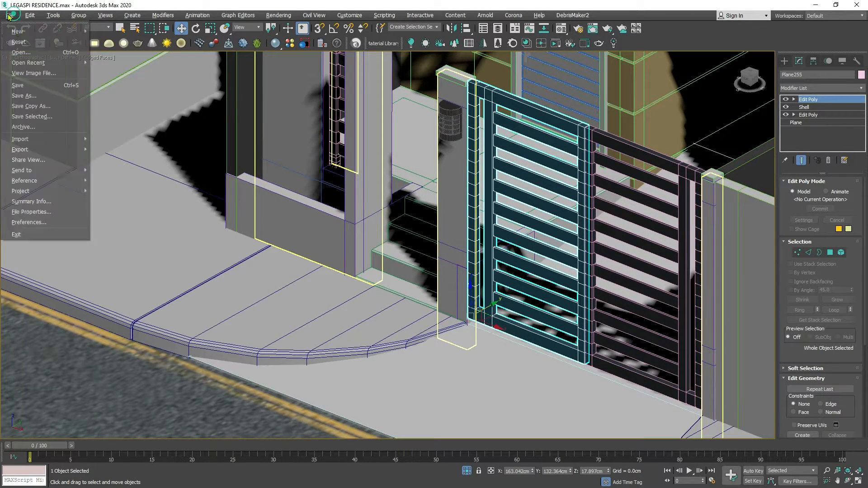
left_click(37, 95)
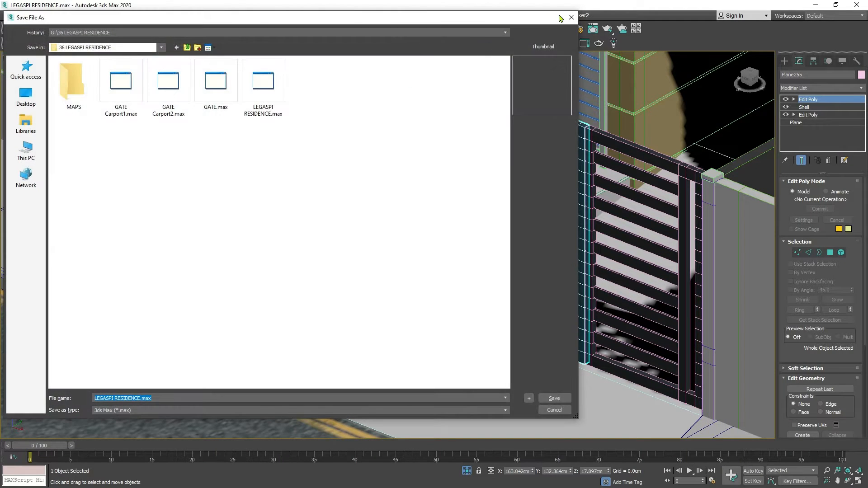
left_click(571, 17)
Save only the selected gate leaf as GATE1 in the 37 HOW TO MAKE SWINGING DOOR IN LUMION folder.
left_click(10, 17)
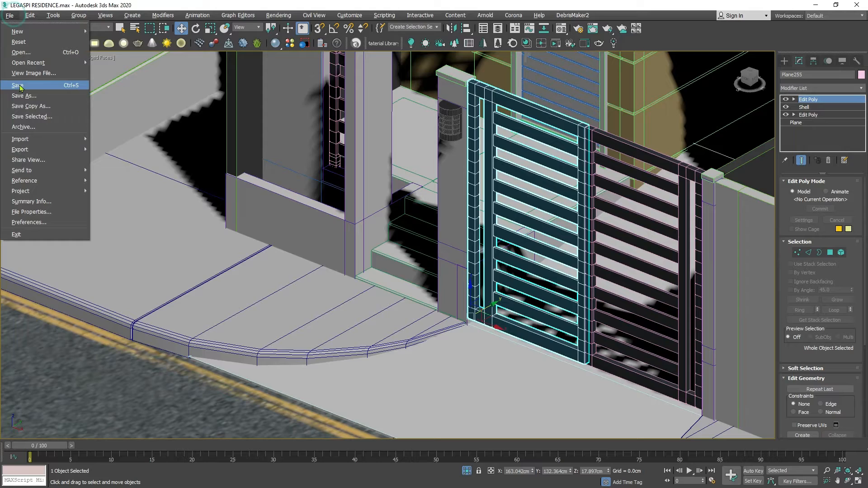
left_click(33, 116)
left_click(147, 397)
type("GATE1")
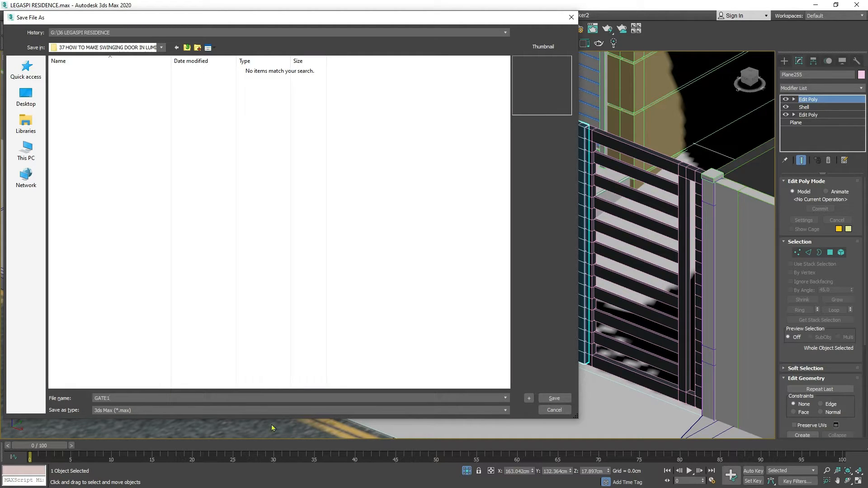
left_click(553, 399)
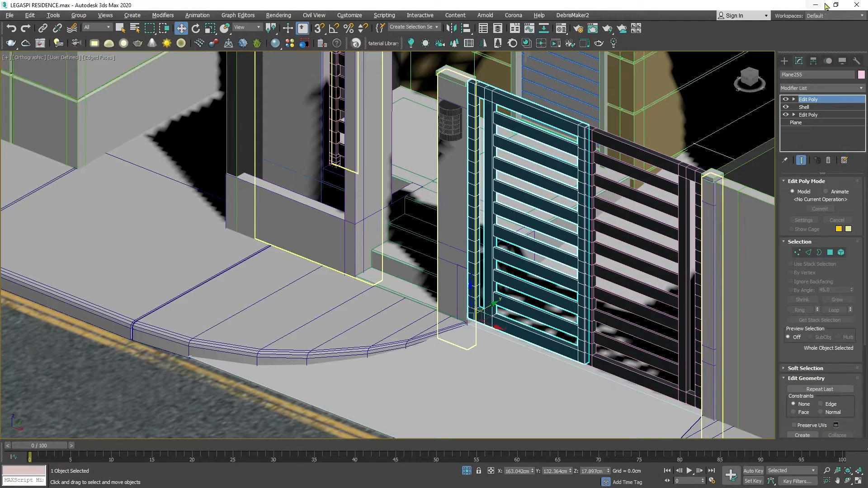
Open GATE1.max without saving the current scene, and continue past the missing files and isolation notices.
left_click(8, 16)
mouse_move(25, 34)
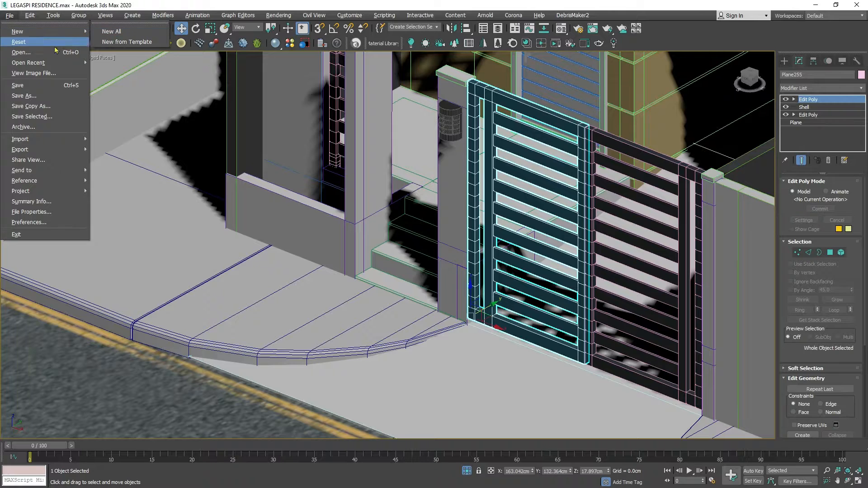
left_click(44, 53)
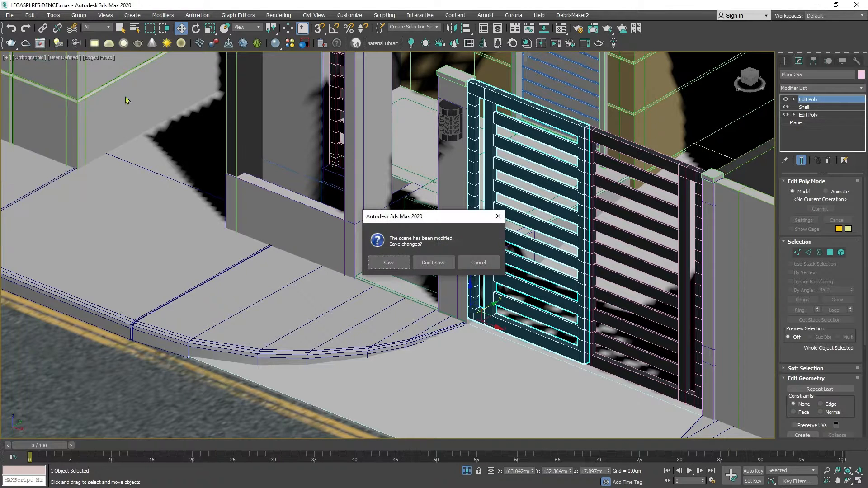
left_click(433, 263)
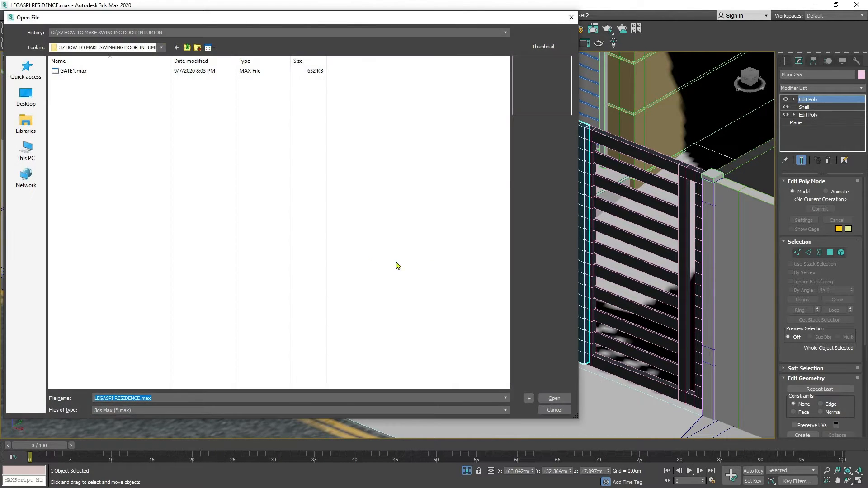
left_click(79, 72)
left_click(553, 398)
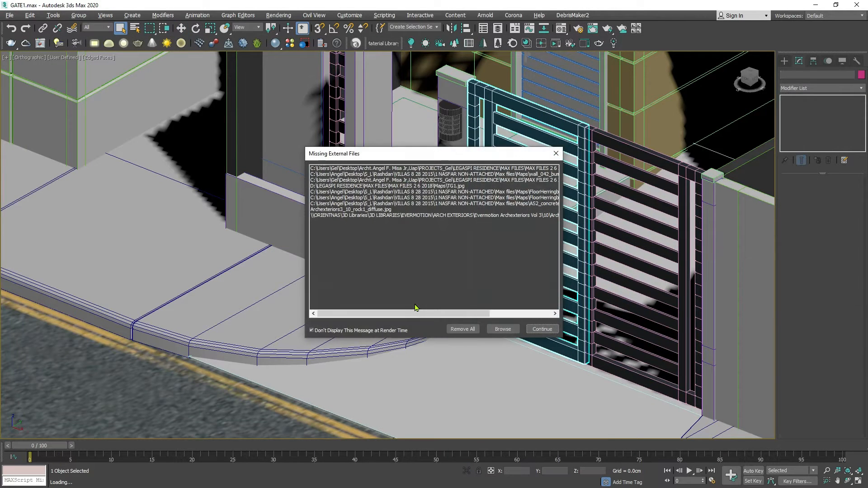
left_click(541, 329)
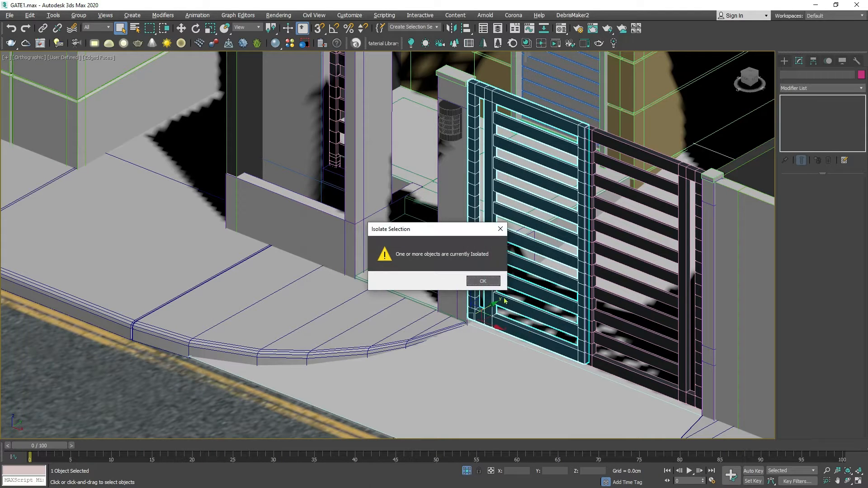
left_click(483, 281)
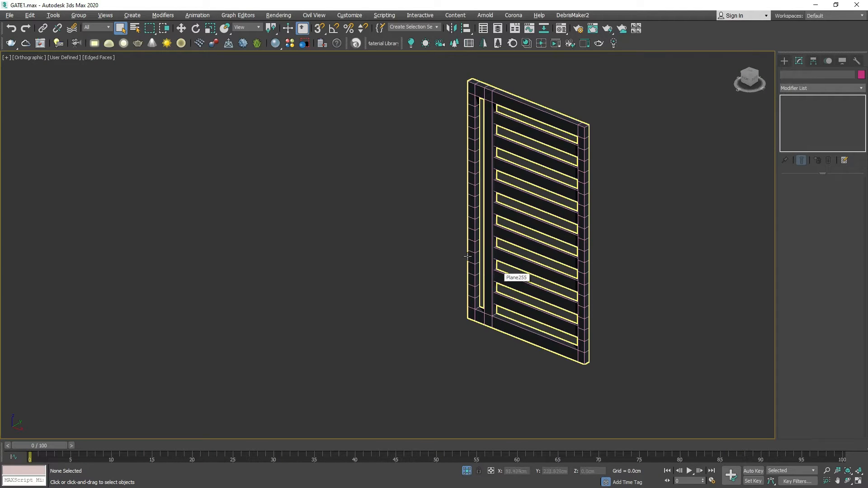
Show the grid and move the gate leaf in the Top view to about X 1.1 cm, Y 3.2 cm, with its hinge corner at the origin.
left_click(468, 257)
scroll(466, 253, "down", 5)
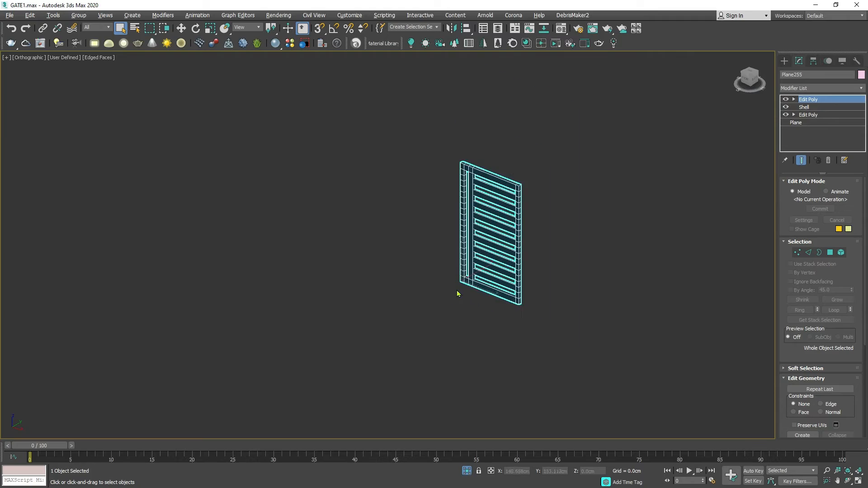
key("g")
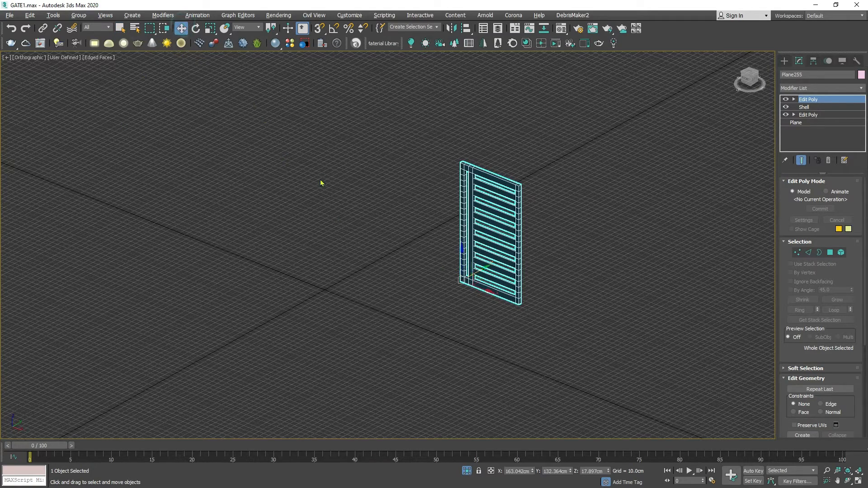
key("alt+w")
middle_click(285, 181)
key("alt+w")
scroll(375, 172, "down", 5)
middle_click_drag(285, 178, 539, 148)
left_click_drag(469, 127, 298, 262)
scroll(291, 281, "up", 3)
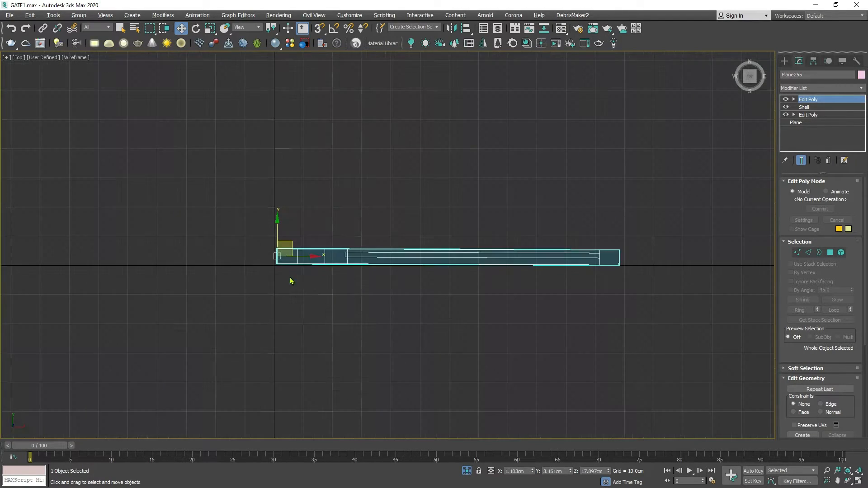
Lower the gate leaf in the Front view to about Z 1.1 cm so its bottom edge sits on the origin line.
key("alt+w")
right_click(310, 299)
key("alt+w")
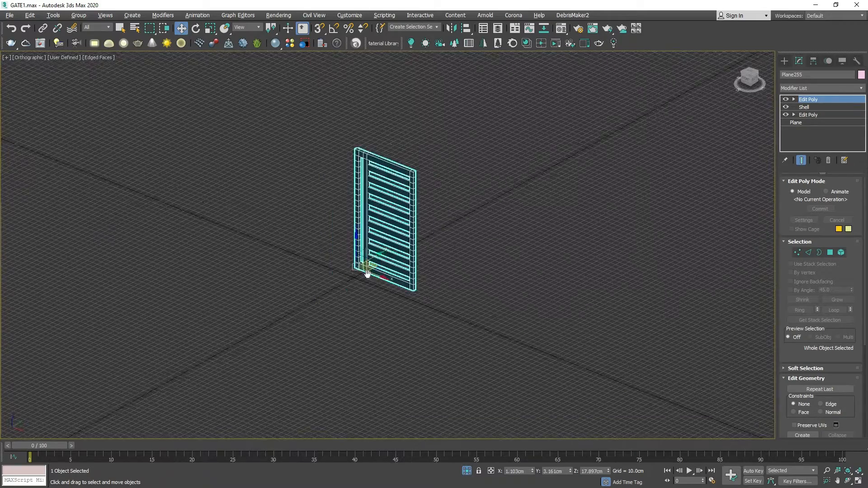
scroll(414, 244, "up", 4)
scroll(413, 244, "up", 2)
key("ctrl+r")
key("alt+w")
right_click(455, 205)
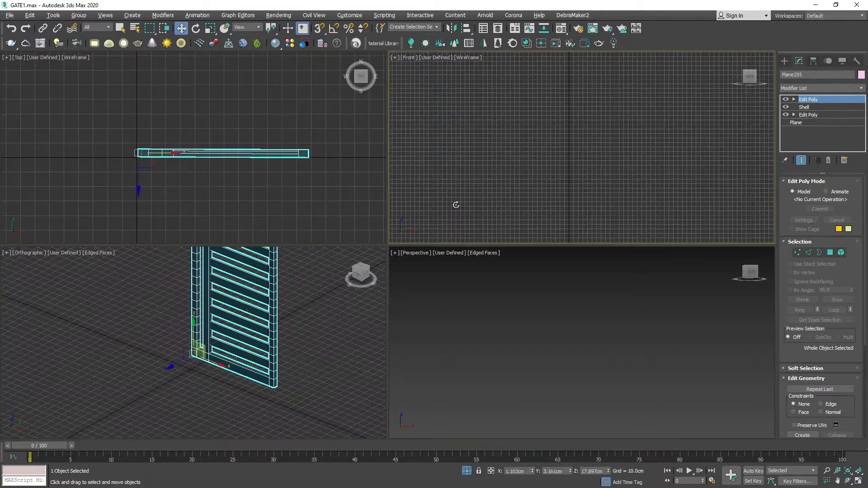
key("alt+w")
scroll(456, 206, "down", 4)
middle_click_drag(456, 264, 456, 194)
scroll(431, 251, "up", 5)
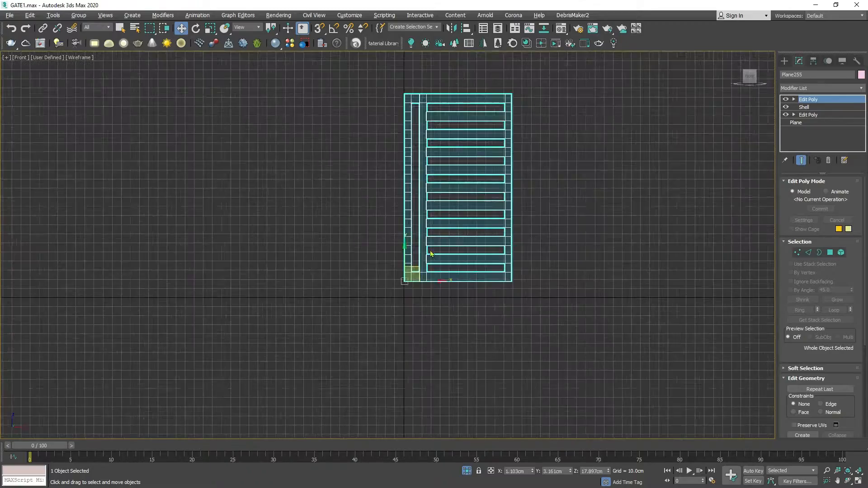
left_click_drag(400, 267, 405, 284)
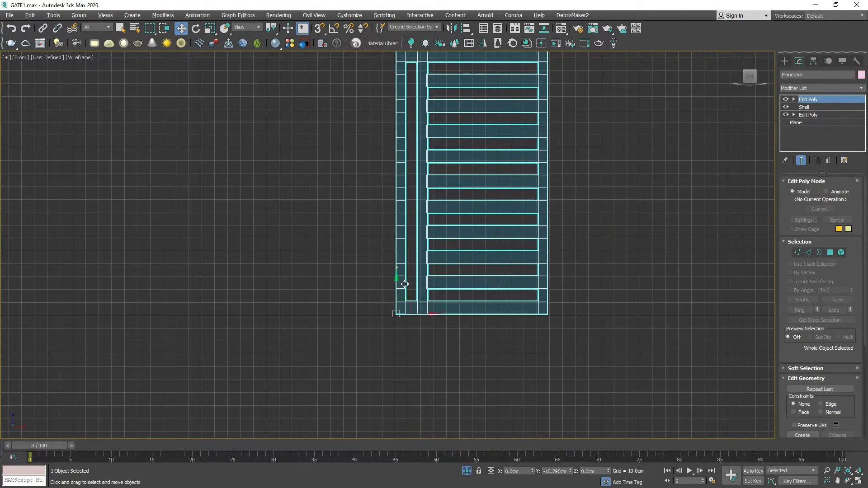
Check in the orthographic view how the gate leaf's hinge corner sits on the grid origin.
key("alt+w")
right_click(337, 324)
key("alt+w")
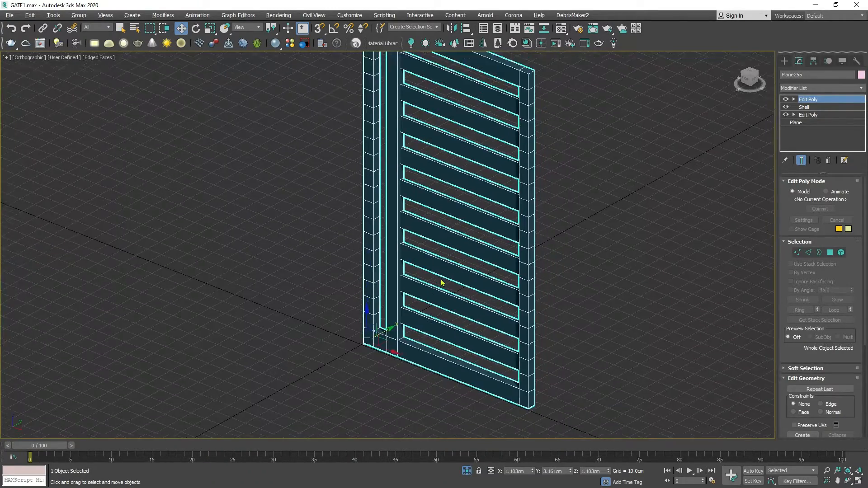
scroll(441, 284, "down", 2)
middle_click_drag(438, 280, 394, 279, "alt")
scroll(421, 276, "up", 3)
scroll(415, 281, "down", 3)
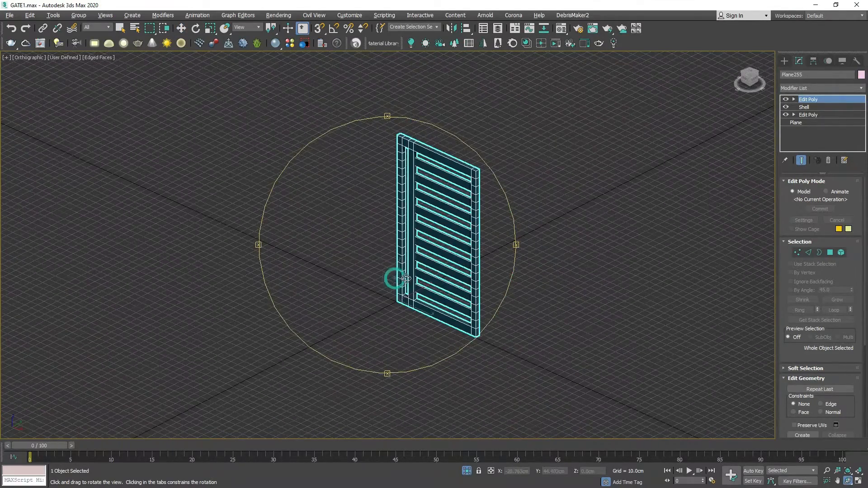
left_click(386, 293)
left_click(398, 297)
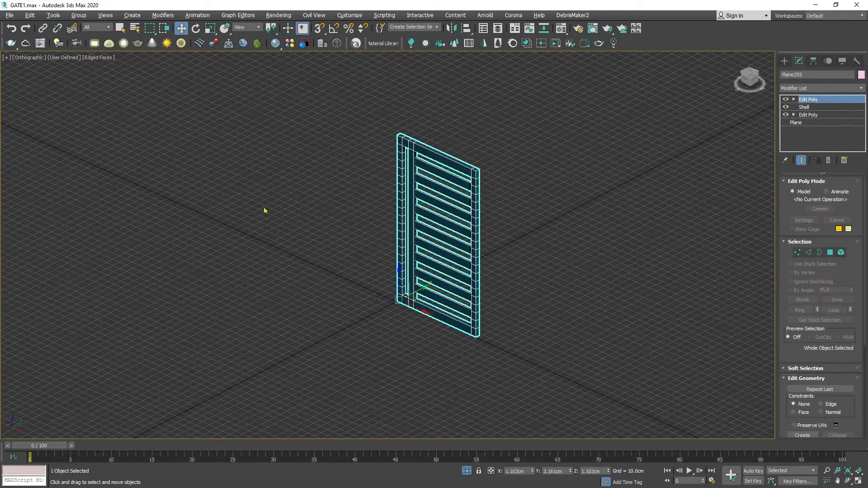
left_click(9, 16)
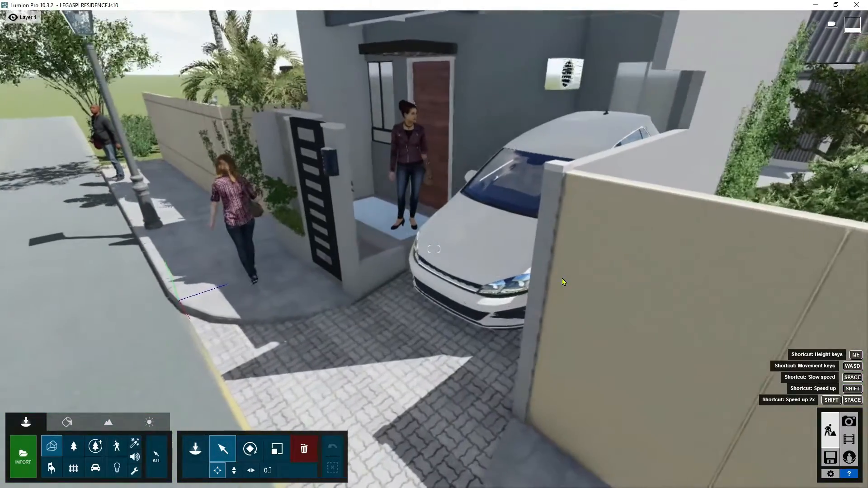
Switch to Lumion and choose GATE1.max from the folder 37 HOW TO MAKE SWINGING DOOR IN LUMION for import.
key("a")
mouse_move(563, 279)
right_mouse_down()
mouse_move(533, 277)
mouse_move(548, 279)
right_mouse_up()
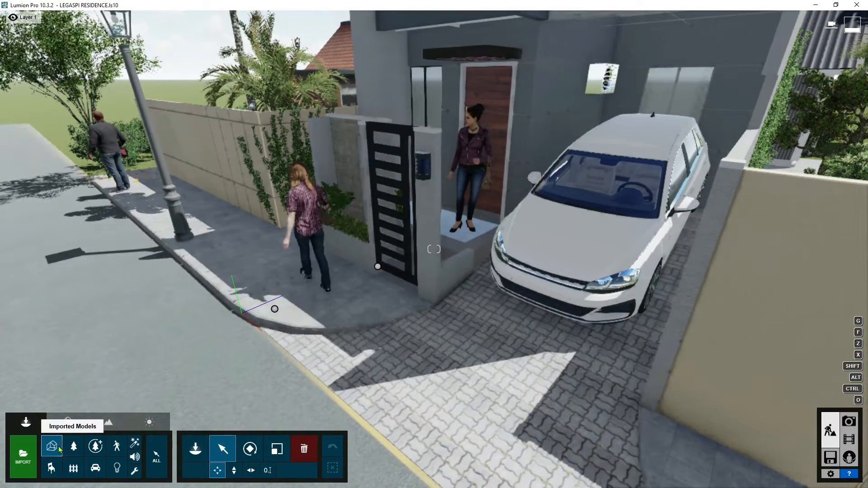
left_click(23, 455)
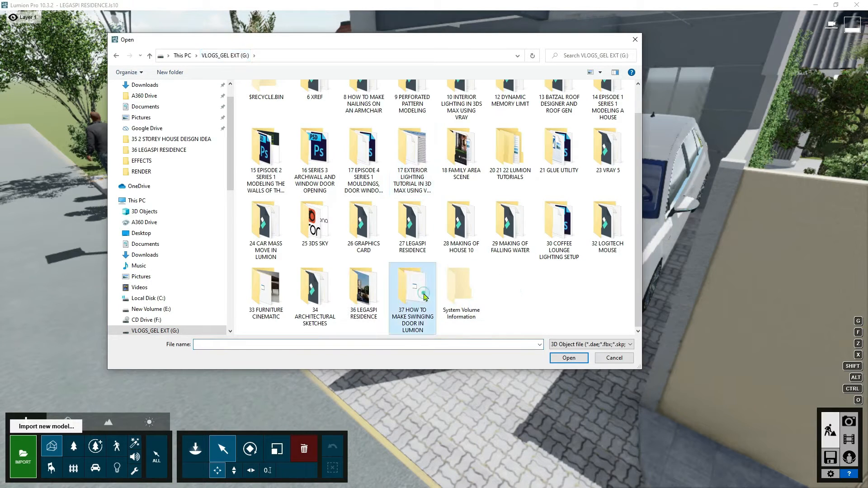
double_click(421, 291)
left_click(281, 109)
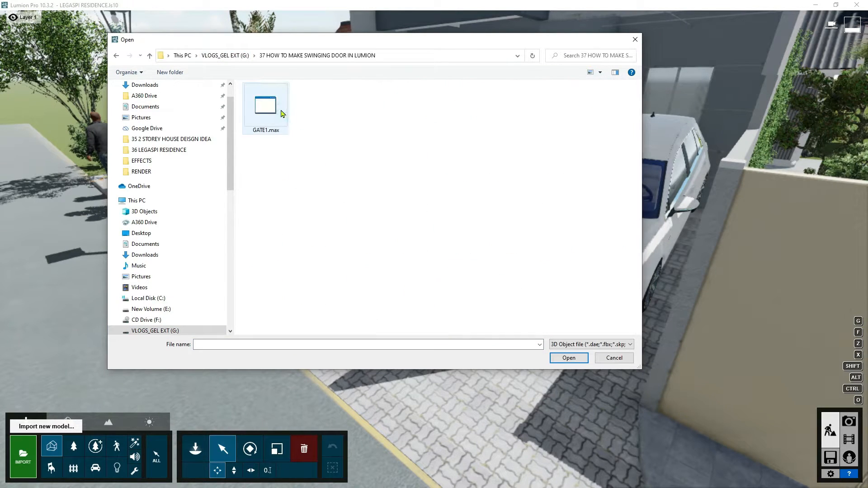
left_click(560, 358)
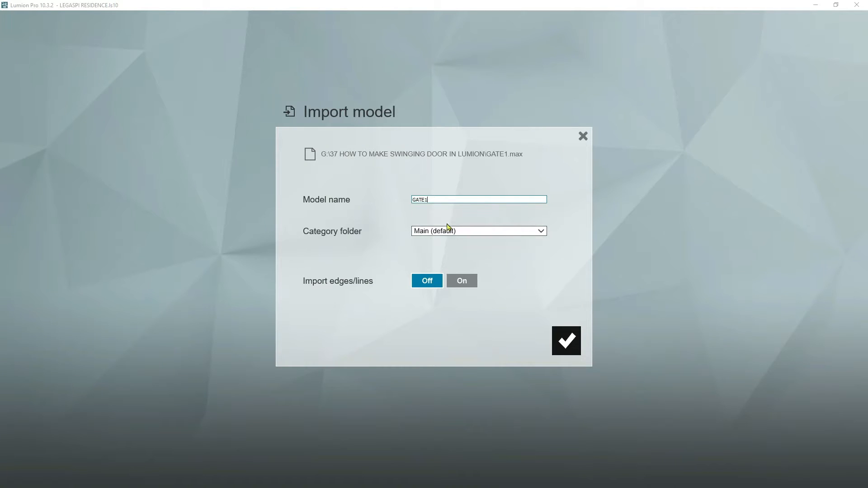
Import the model as GATE1 into the LEGASPI RESIDENCE category folder, with edges/lines import left off.
left_click(448, 230)
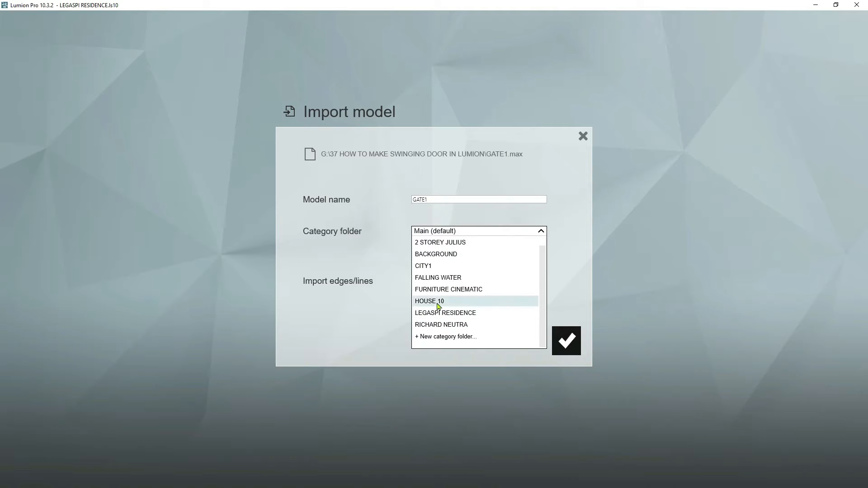
scroll(439, 307, "up", 1)
scroll(459, 313, "down", 1)
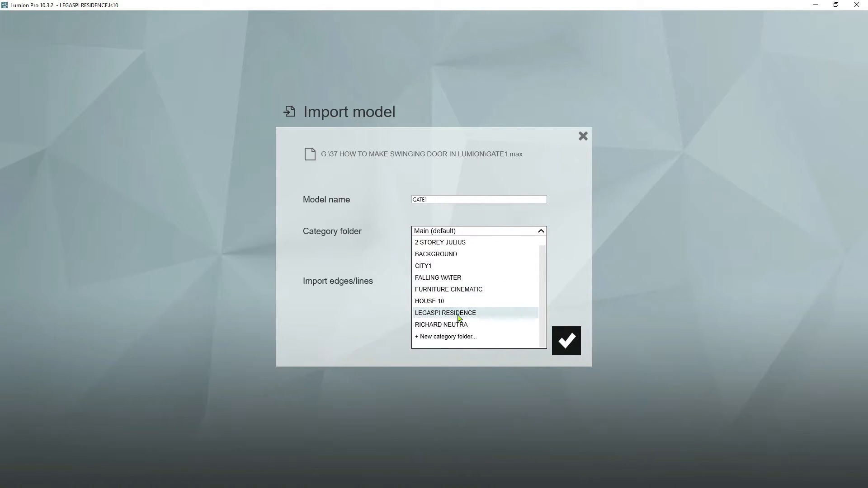
left_click(458, 314)
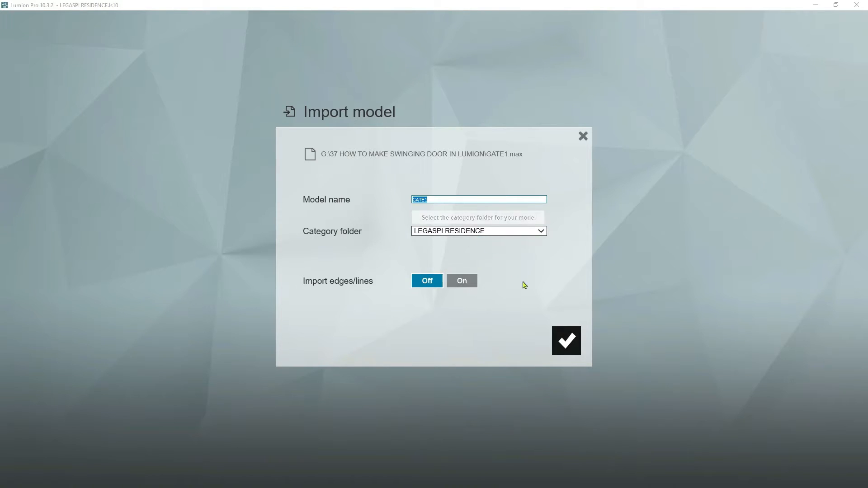
left_click(560, 349)
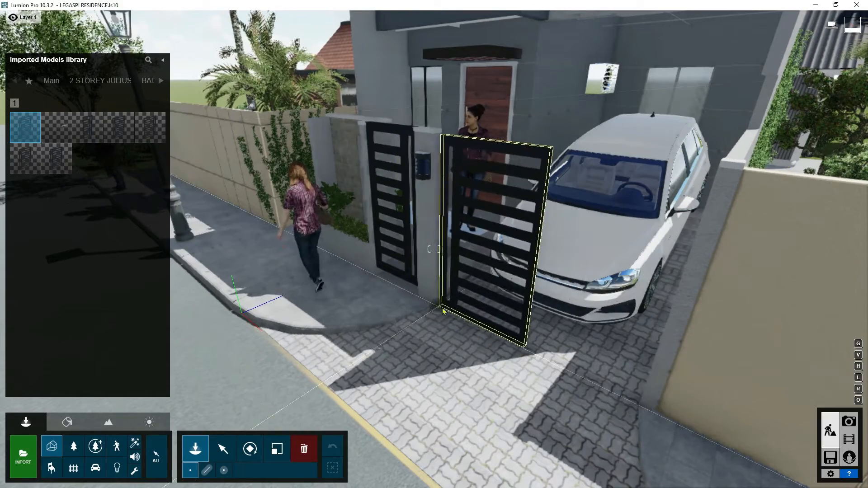
Place the gate leaf with its hinge corner at the base of the pillar beside the driveway, and switch to selecting.
scroll(442, 311, "up", 1)
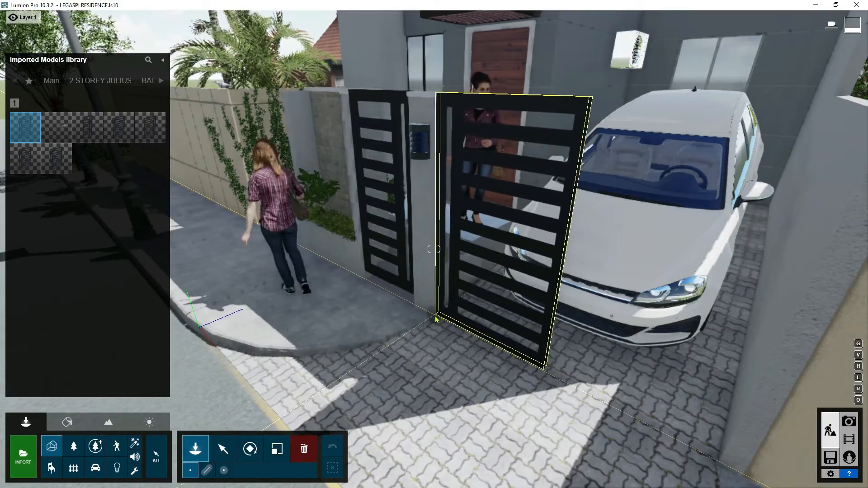
left_click(436, 317)
left_click(223, 448)
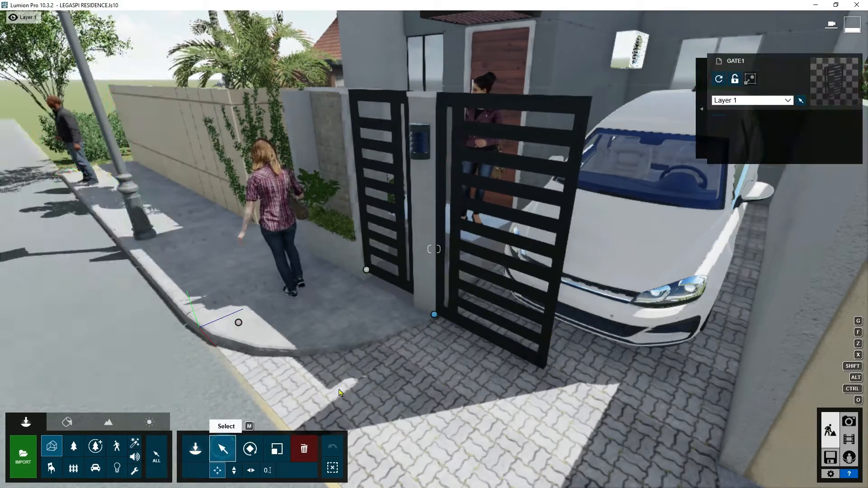
Examine from close up how the placed gate leaf lines up with the pillar along its height and at the ground.
key("q")
key("w")
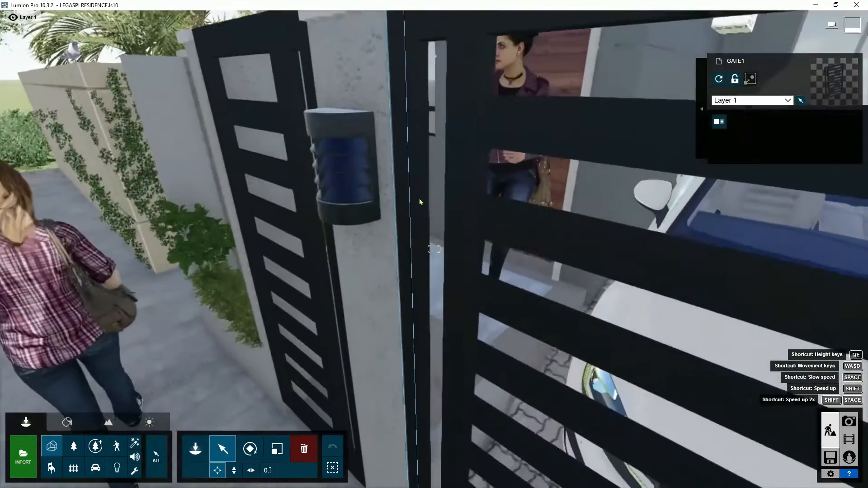
key("q")
key("e")
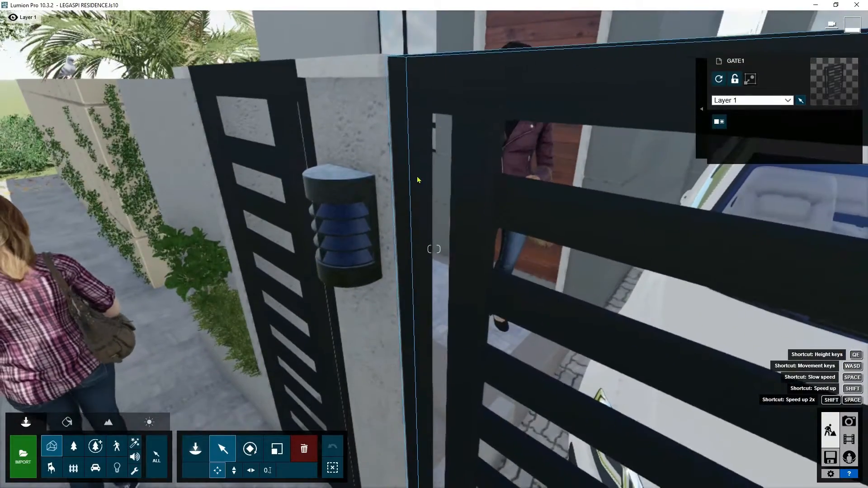
right_click_drag(417, 177, 411, 197)
key("s")
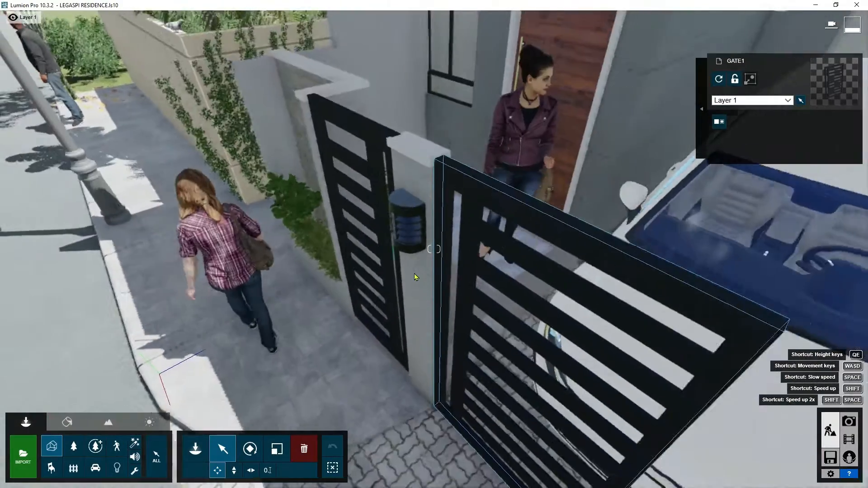
key("w")
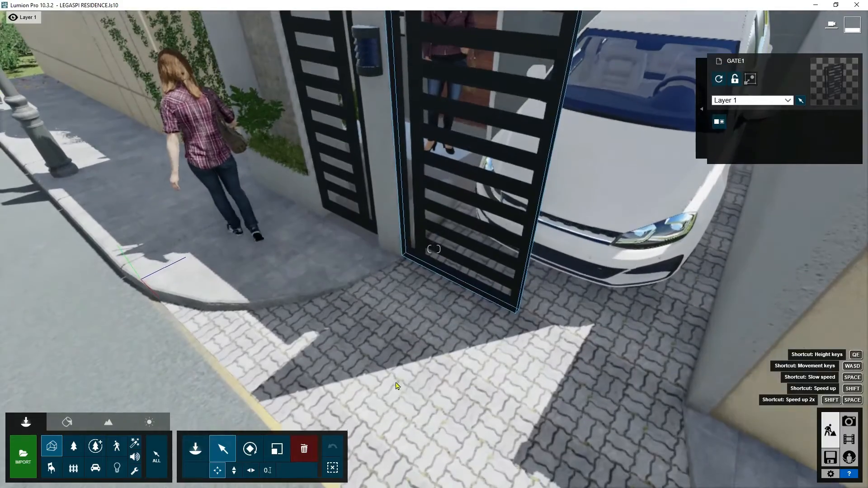
key("s")
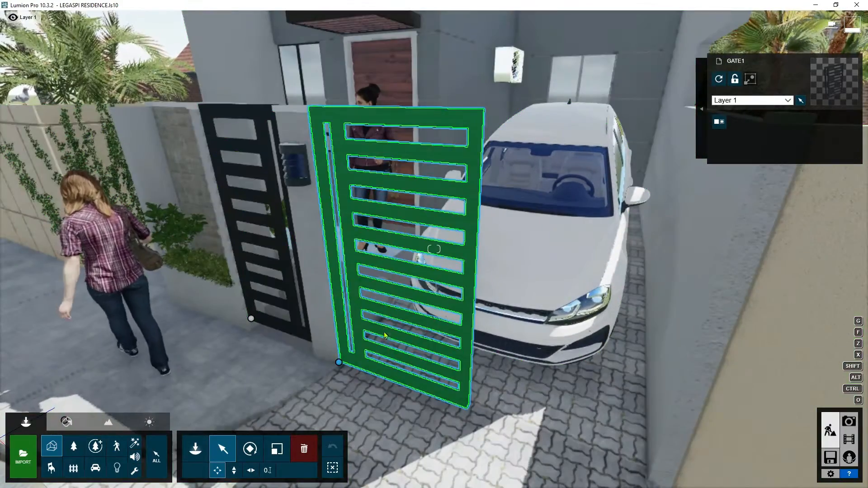
Copy the gate leaf horizontally along the driveway entrance to the free end of the first leaf.
right_click_drag(384, 336, 379, 385)
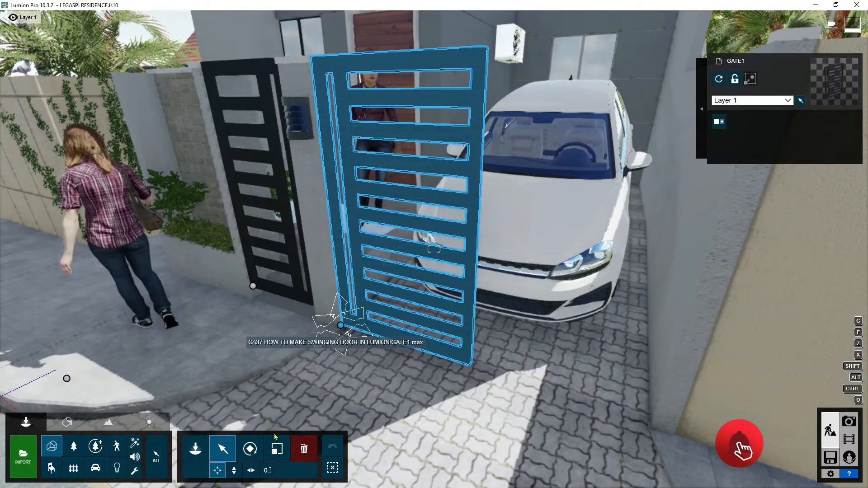
left_click(250, 470)
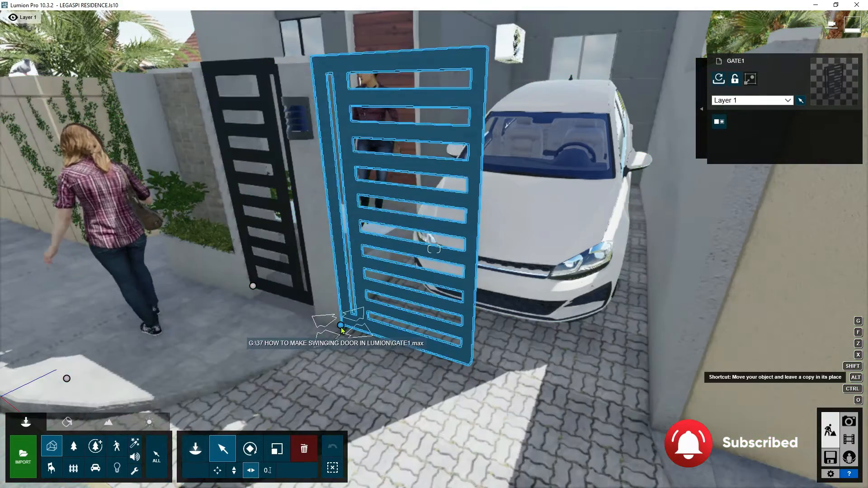
left_click_drag(352, 332, 464, 379, "alt")
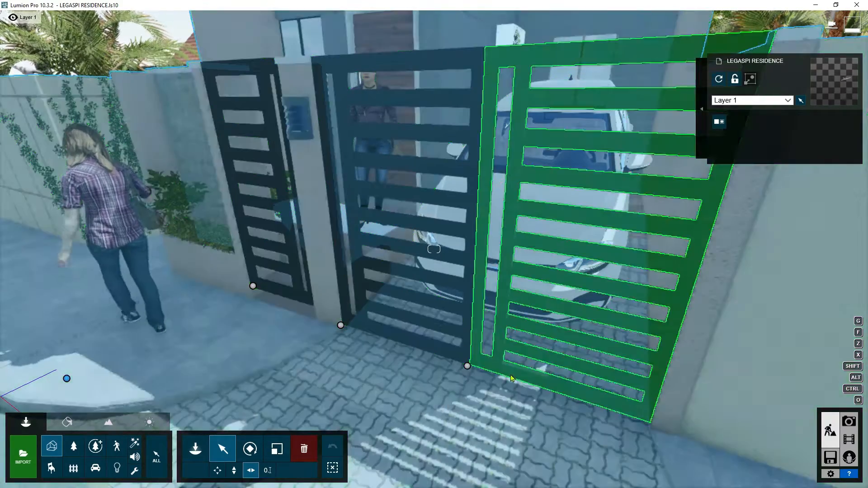
left_click(480, 381)
Rotate the copied leaf half a turn and move it horizontally so its hinge meets the opposite wall and the gate closes.
left_click(250, 449)
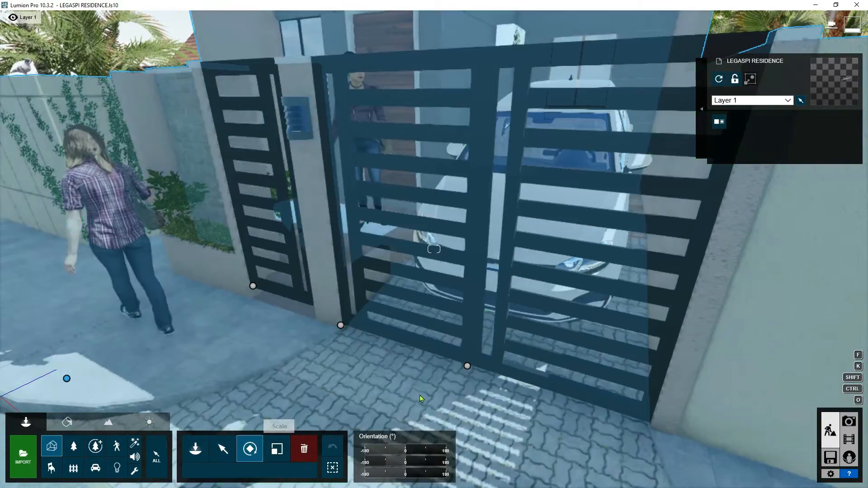
left_click_drag(405, 450, 363, 441)
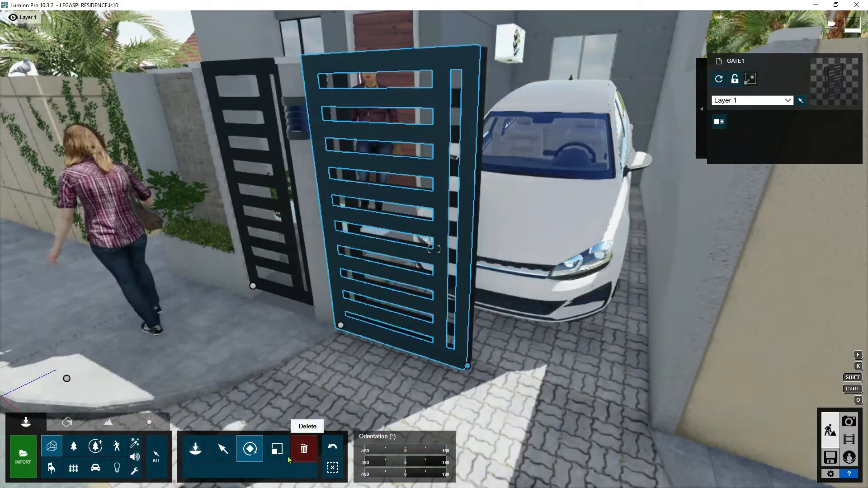
left_click(229, 454)
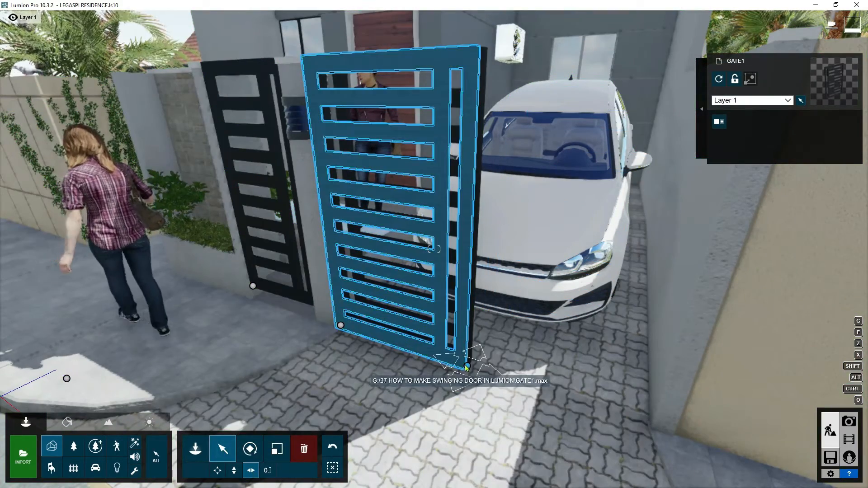
left_click_drag(474, 371, 656, 418)
left_click_drag(646, 416, 654, 416)
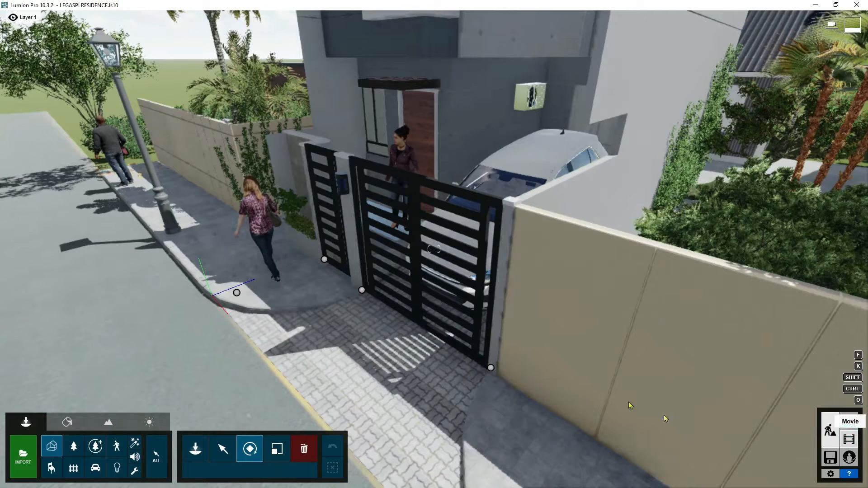
Record a movie clip in slot 3 with one camera keyframe framing the closed gate, set its length to 12.02 s and save it.
left_click(849, 439)
left_click(245, 318)
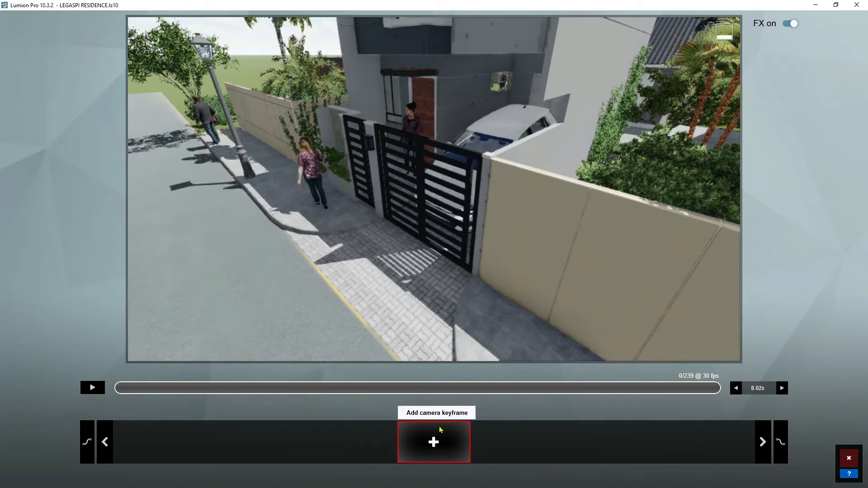
key("w")
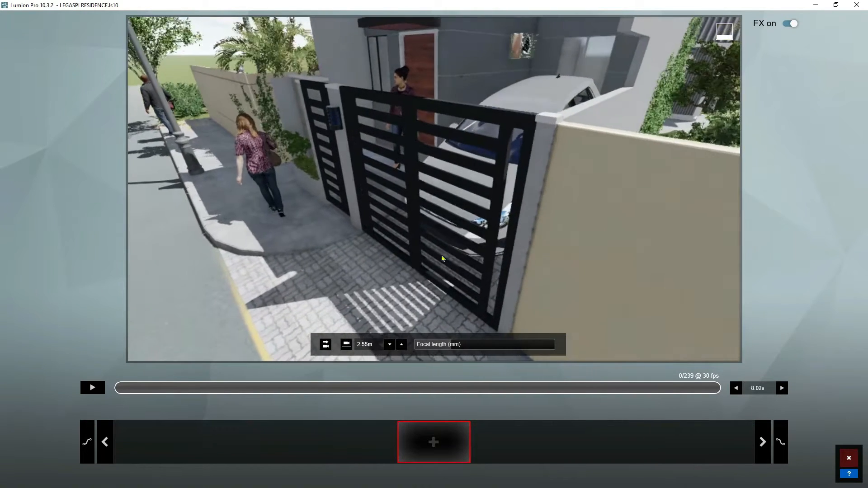
key("a")
mouse_move(443, 259)
right_mouse_down()
mouse_move(425, 253)
mouse_move(445, 248)
right_mouse_up()
left_click(434, 448)
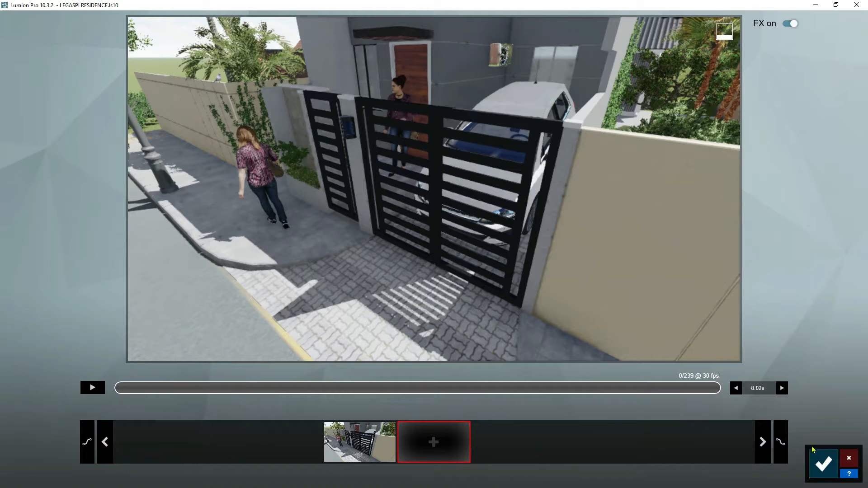
left_click(784, 390)
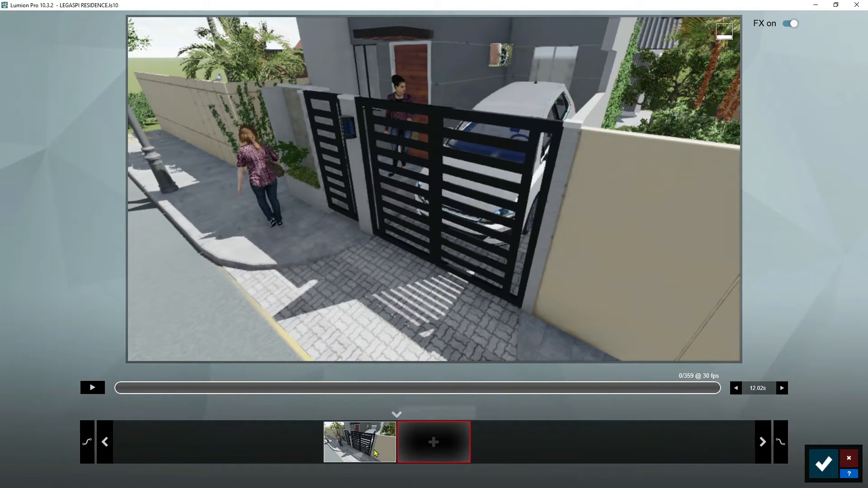
left_click(812, 459)
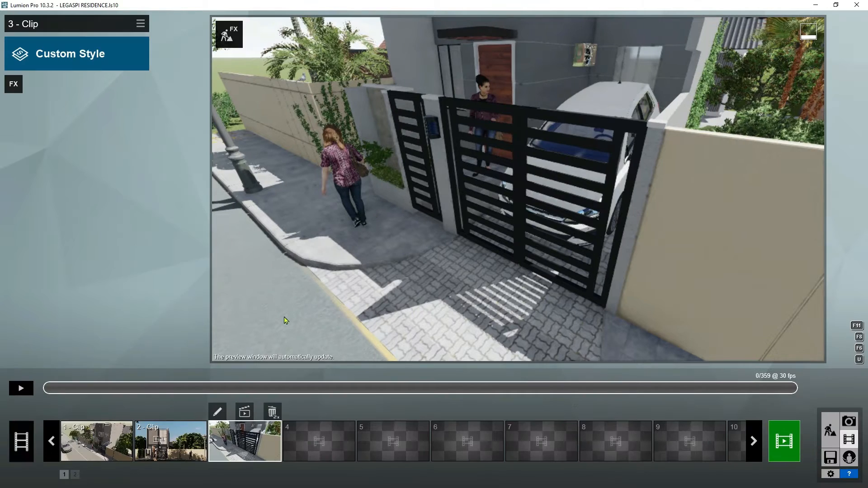
Add the Advanced Move animation effect to the clip and open the effect for editing.
left_click(14, 84)
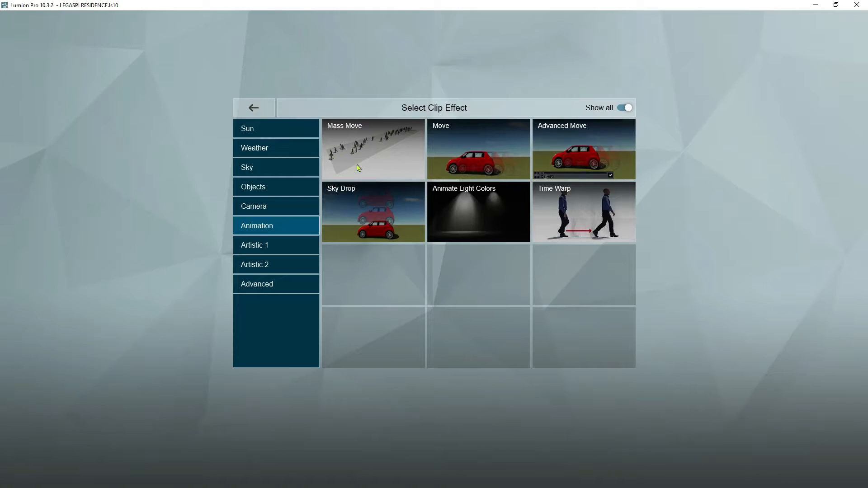
left_click(590, 165)
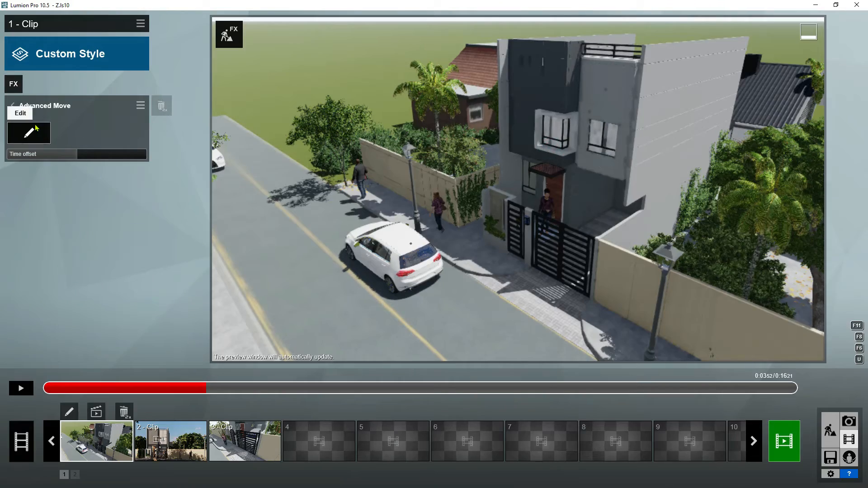
left_click(38, 133)
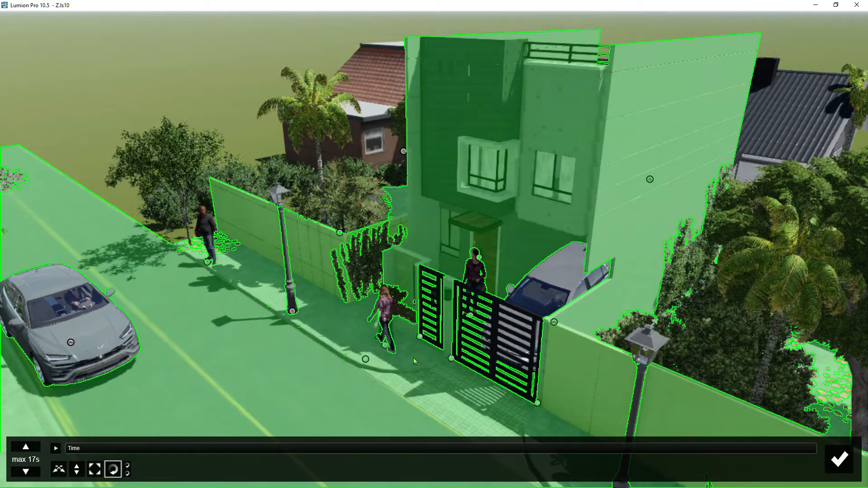
Set the animation time to about 0.1 s and rotate the gate leaf beside the mailbox pillar outward about its hinge.
key("e")
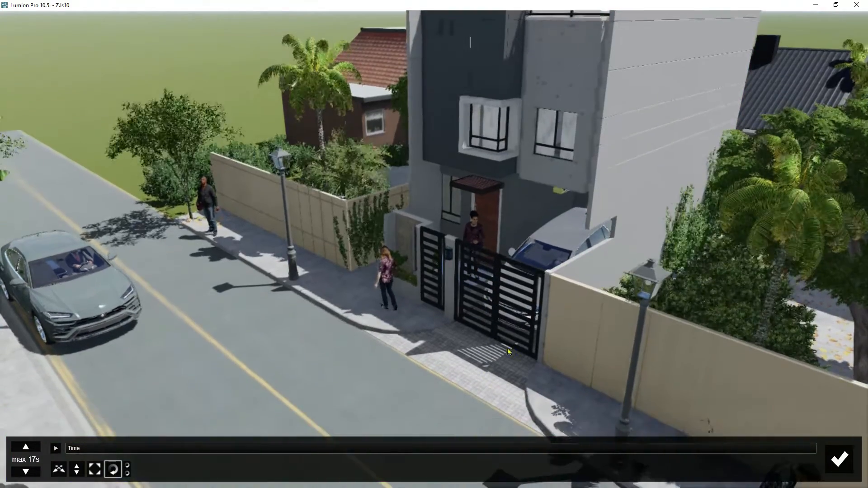
right_click_drag(509, 352, 491, 366)
key("w")
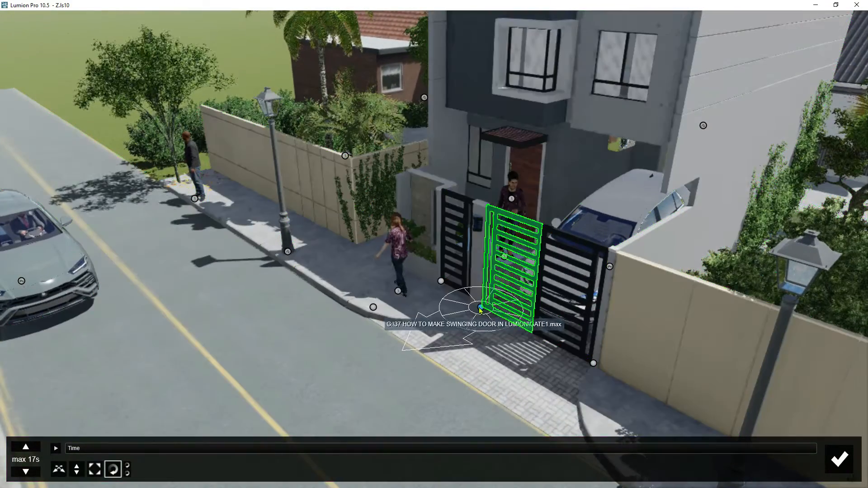
left_click(481, 311)
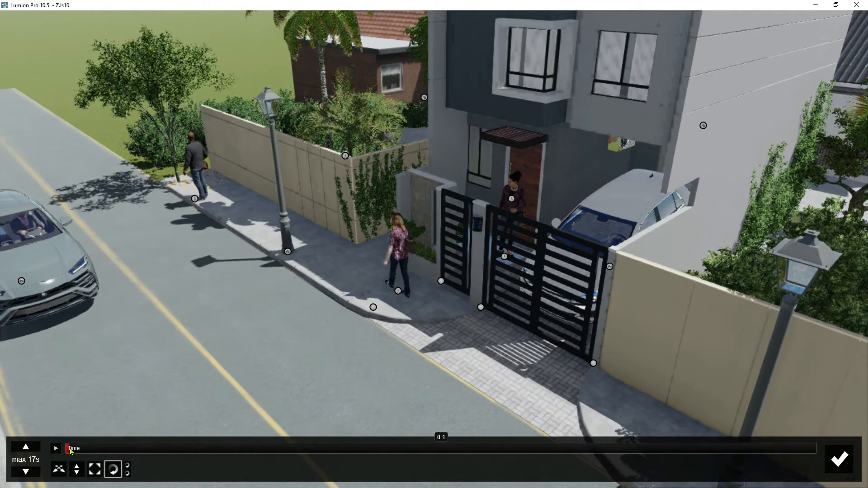
left_click_drag(68, 447, 69, 449)
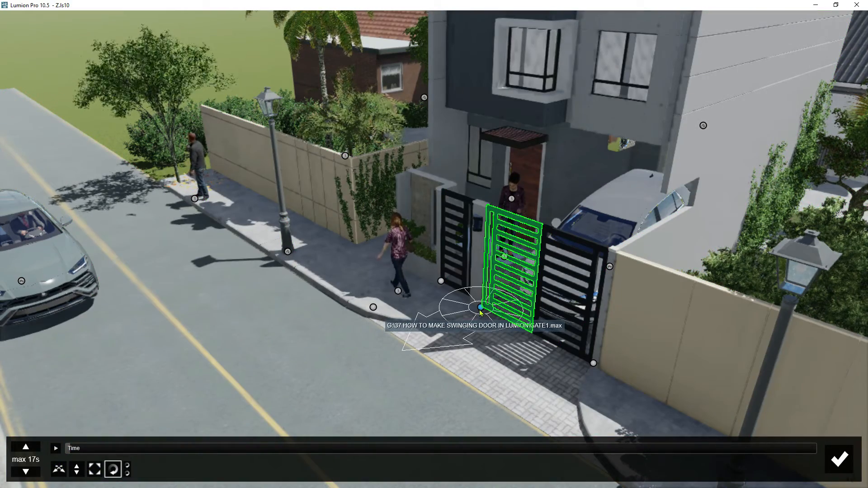
left_click_drag(481, 311, 424, 265)
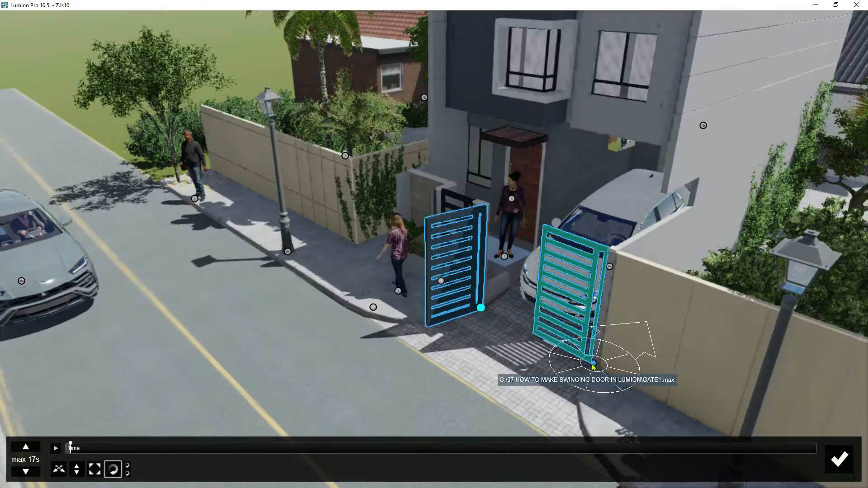
Rotate the gate leaf hinged at the boundary wall outward about its hinge at about 0.1 s.
mouse_move(594, 364)
left_mouse_down()
mouse_move(603, 367)
mouse_move(637, 295)
mouse_move(624, 316)
mouse_move(588, 335)
mouse_move(580, 361)
left_mouse_up()
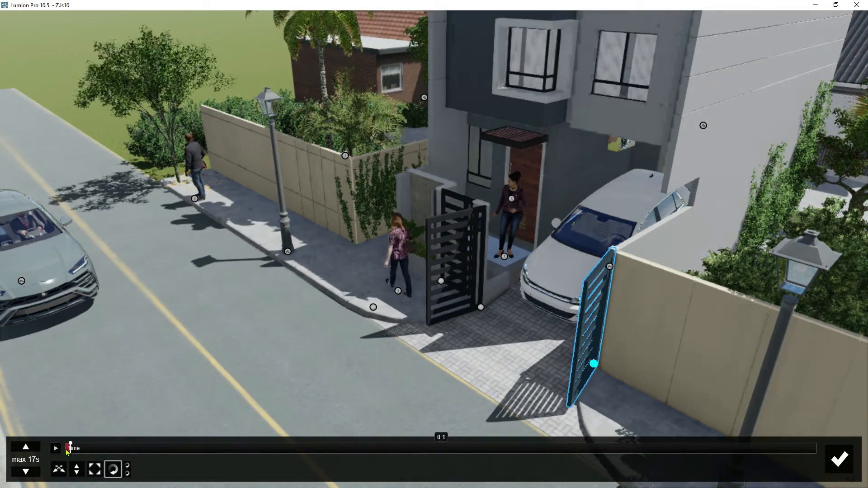
Advance the animation to about a fifth of its timeline and rotate both gate leaves about their hinges to the closed position.
left_click(56, 449)
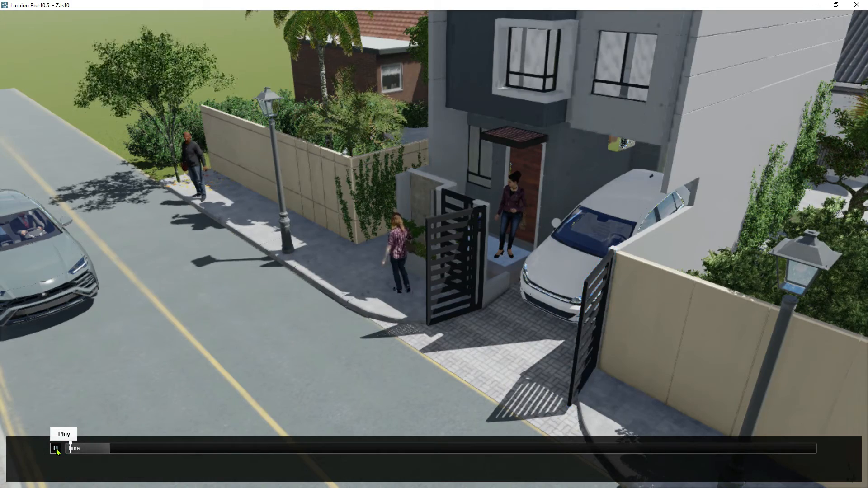
left_click(56, 449)
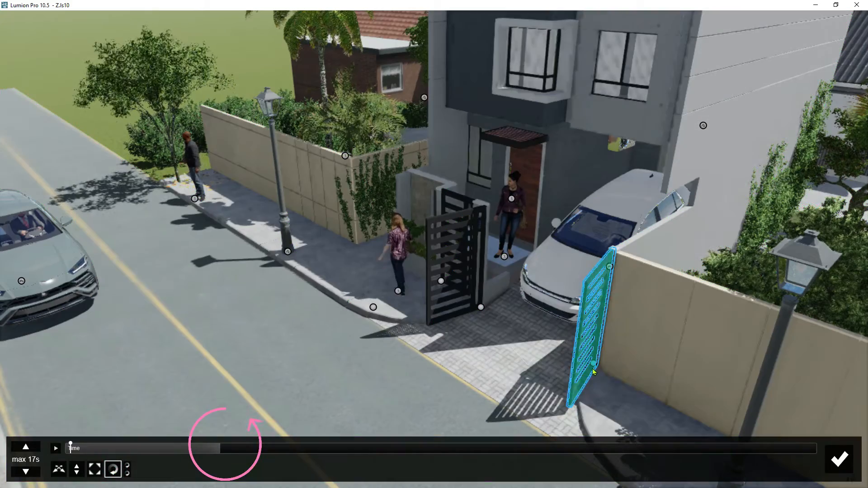
mouse_move(594, 363)
left_mouse_down()
mouse_move(593, 302)
mouse_move(672, 310)
left_mouse_up()
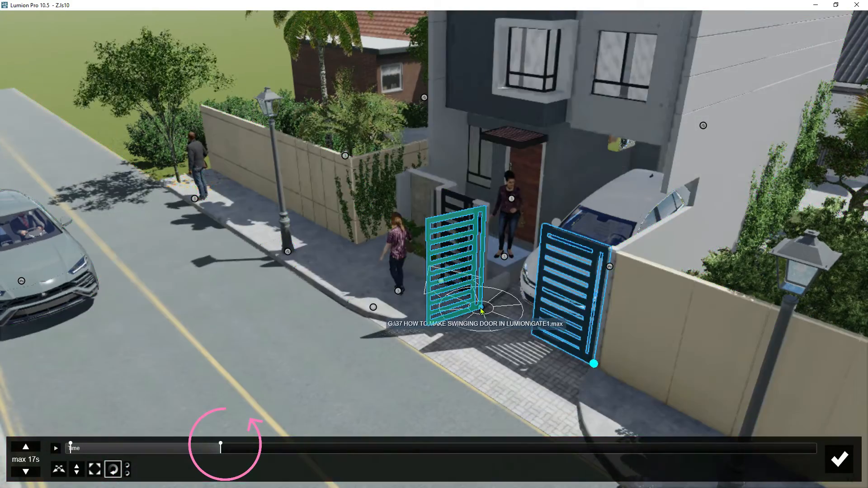
left_click(481, 307)
left_click_drag(535, 323, 417, 353)
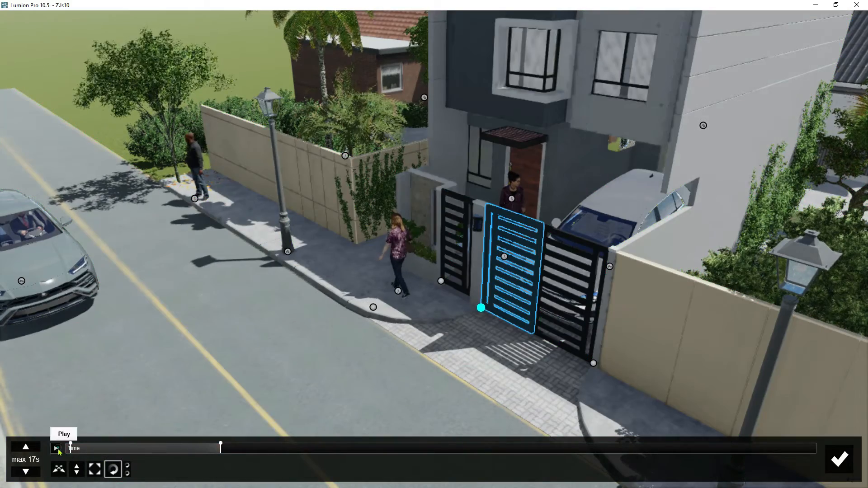
Play the closing gate animation briefly and accept the Advanced Move edits to return to the clip.
left_click(57, 449)
left_click(56, 449)
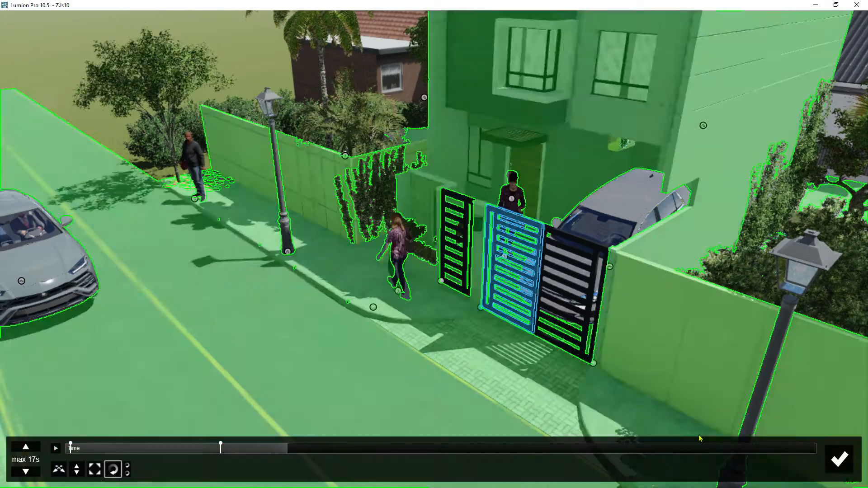
left_click(831, 465)
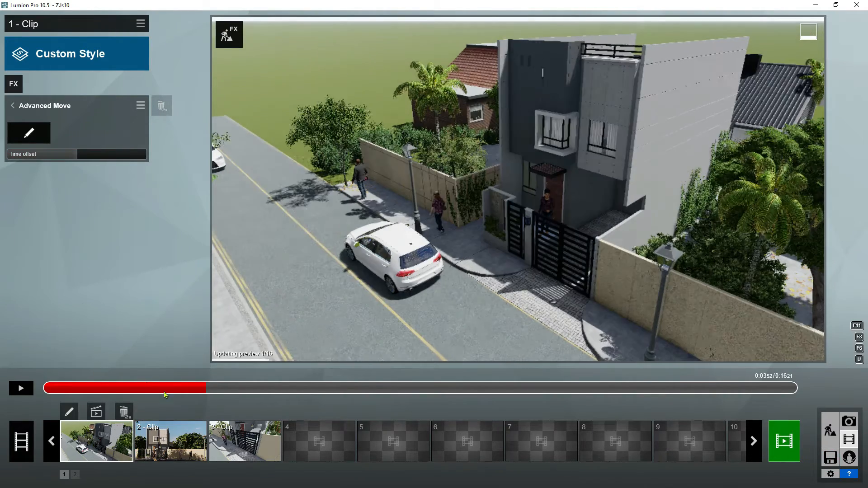
Play the clip from its start to check when the gate leaves swing closed, and pause it.
left_click_drag(164, 388, 6, 389)
left_click(21, 388)
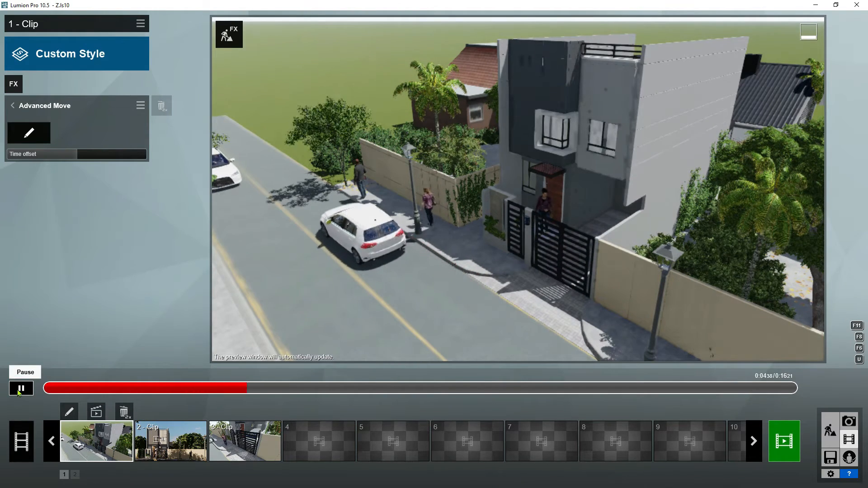
left_click(19, 390)
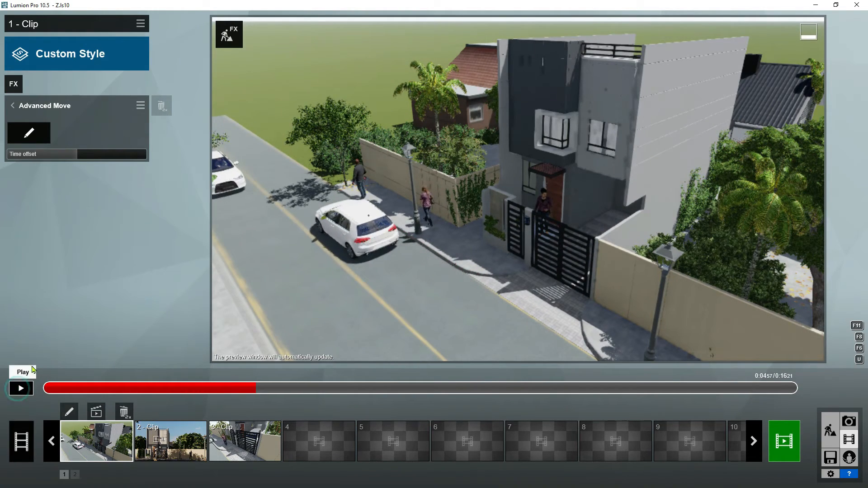
Shift the Advanced Move time offset slightly below zero and replay the clip from its start to check the gate's closing.
left_click(75, 155)
left_click(75, 155)
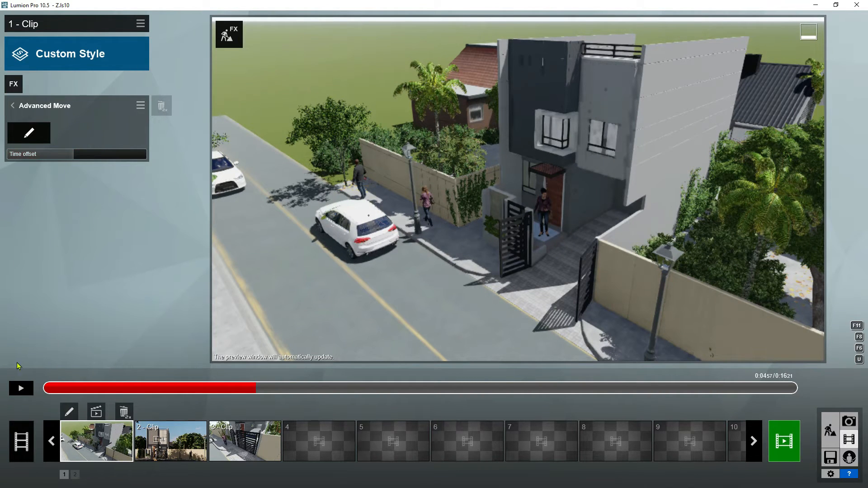
left_click(86, 388)
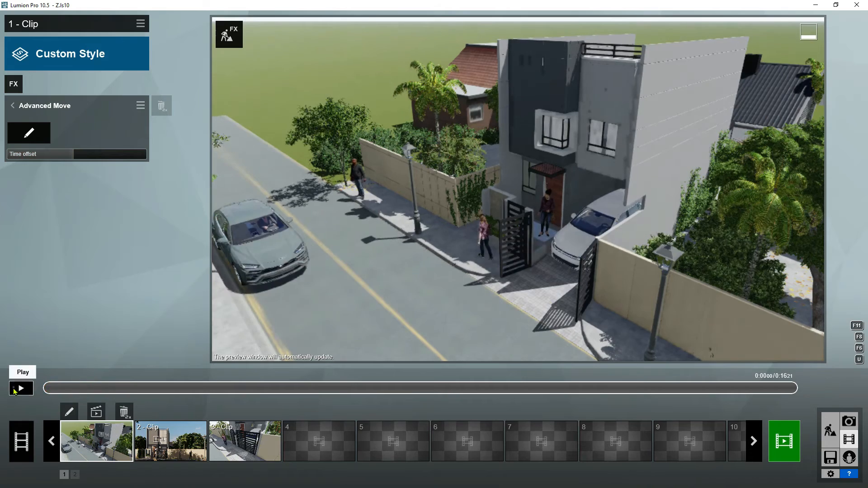
left_click(15, 392)
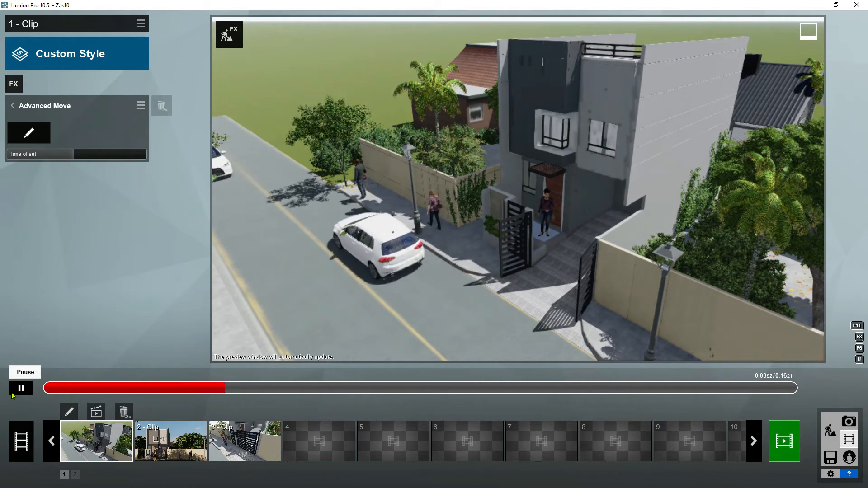
mouse_move(75, 160)
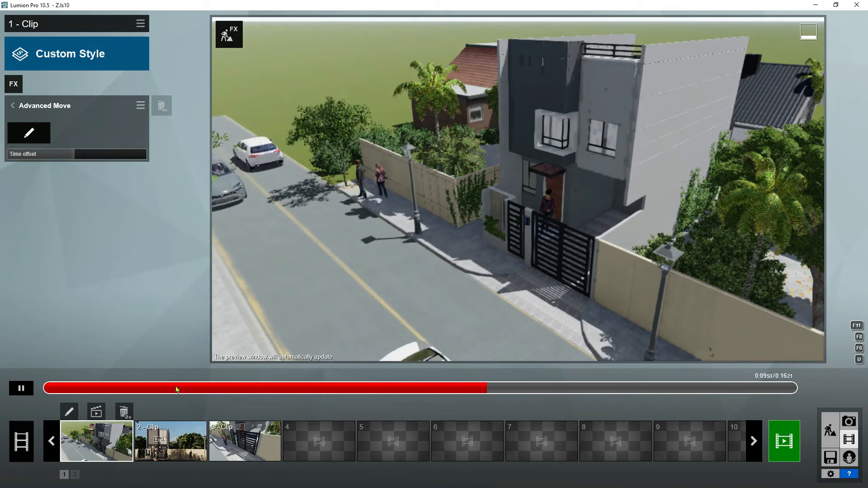
left_click_drag(176, 390, 38, 390)
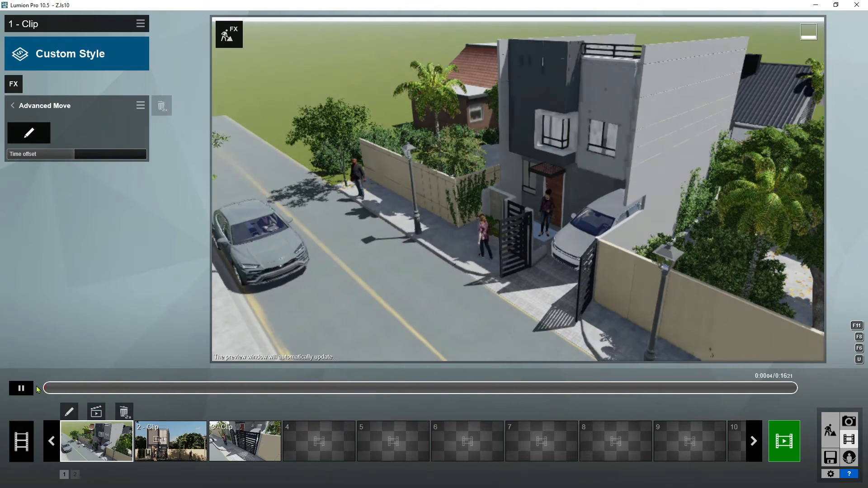